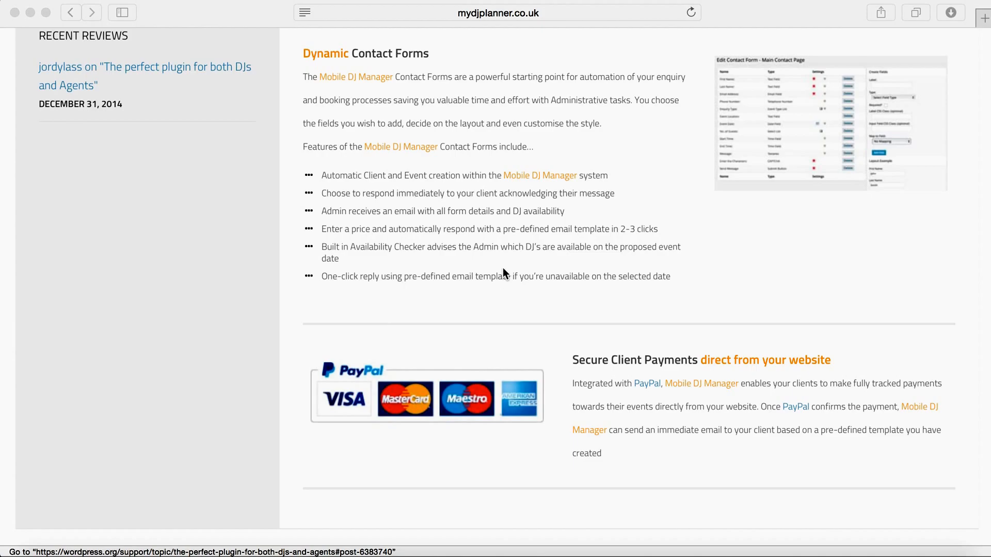
Step: Load demo.mydjplanner.co.uk in Safari and go to the site's Contact page
{"action": "left_click", "coordinate": [526, 16]}
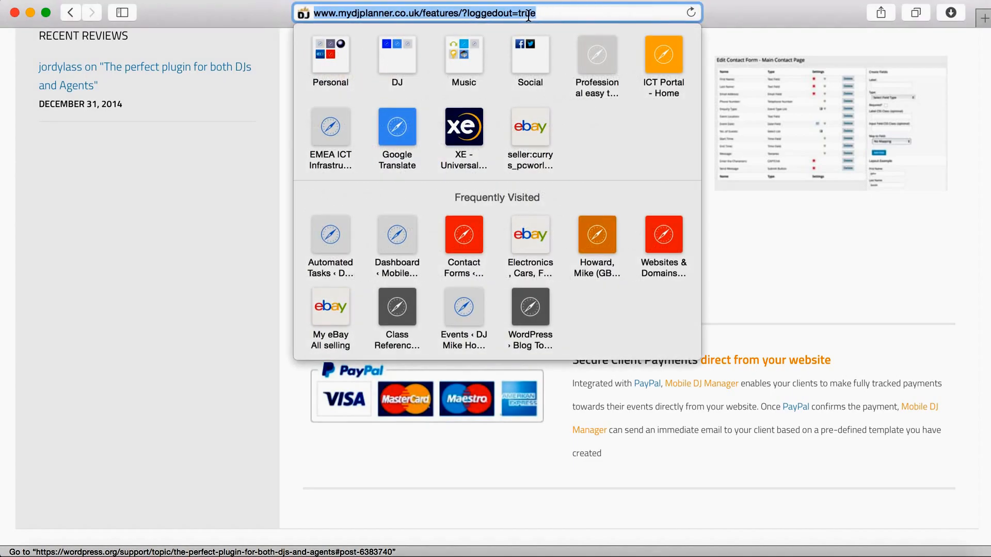
{"action": "type", "text": "demo."}
{"action": "key", "text": "Return"}
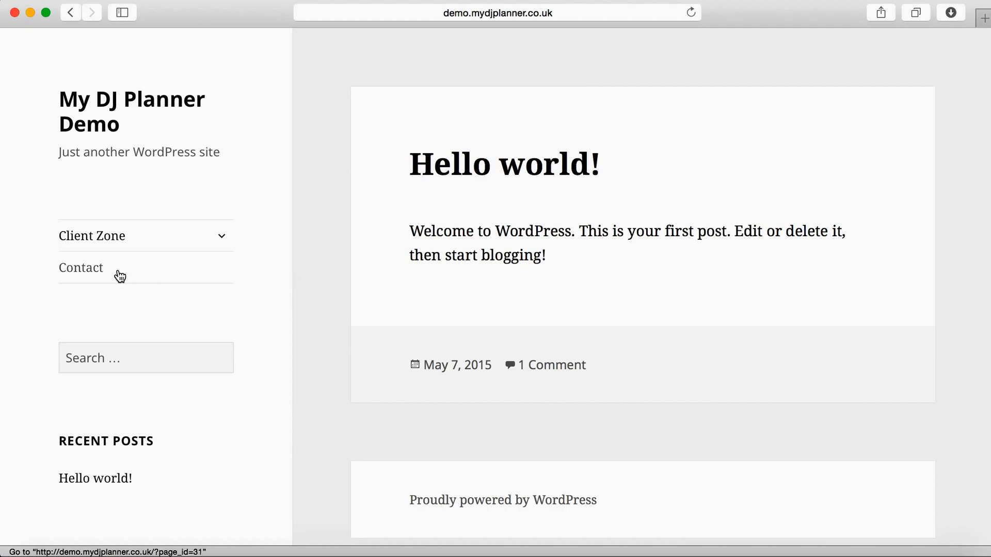
{"action": "left_click", "coordinate": [85, 277]}
Step: Enter the enquirer's first and last name in the contact form
{"action": "left_click", "coordinate": [455, 264]}
{"action": "type", "text": "John"}
{"action": "key", "text": "Tab"}
{"action": "type", "text": "Smith"}
Step: Add the enquirer's e-mail address and the start of the phone number, then try sending the enquiry
{"action": "key", "text": "Tab"}
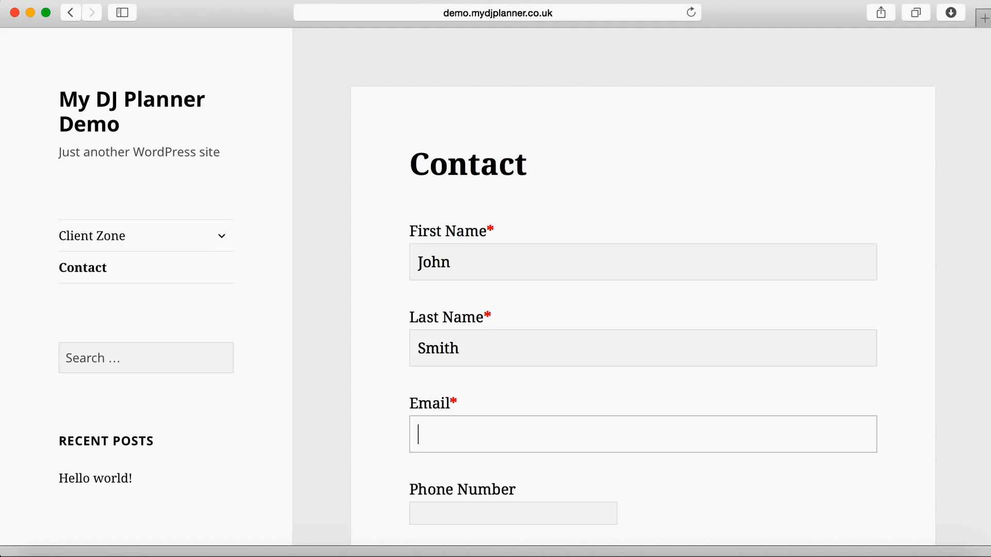
{"action": "key", "text": "Tab"}
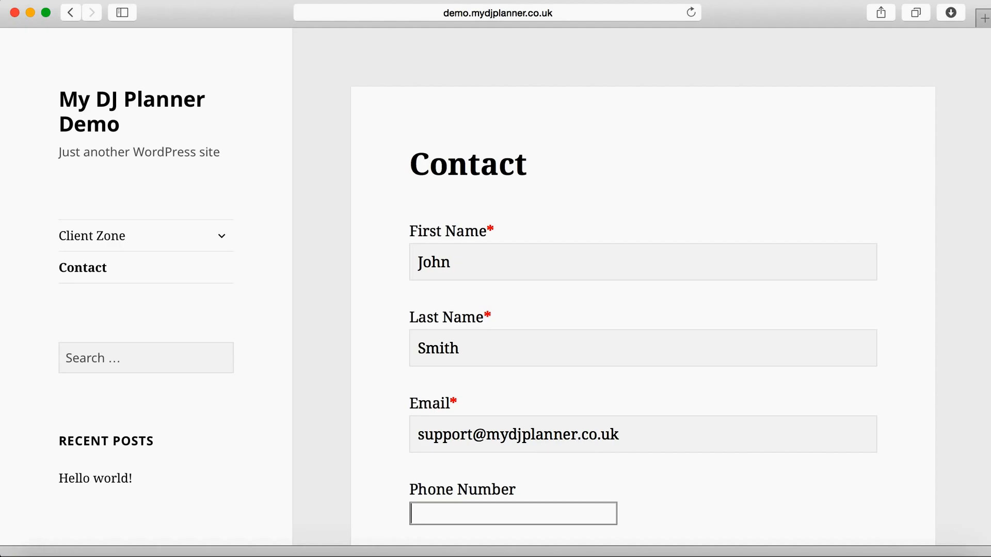
{"action": "type", "text": "01234"}
{"action": "scroll", "coordinate": [552, 329], "scroll_direction": "down", "scroll_amount": 5}
{"action": "scroll", "coordinate": [552, 330], "scroll_direction": "down", "scroll_amount": 13}
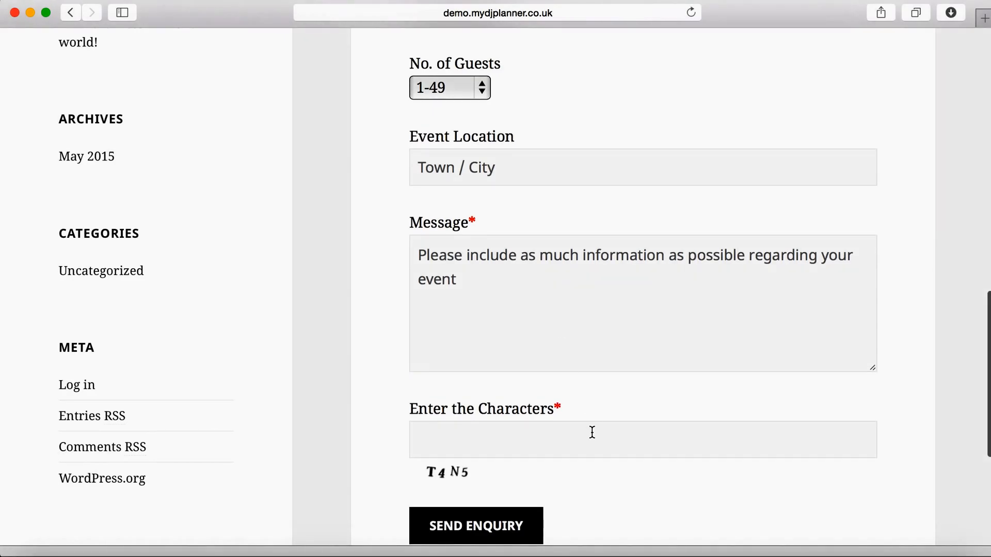
{"action": "left_click", "coordinate": [497, 533]}
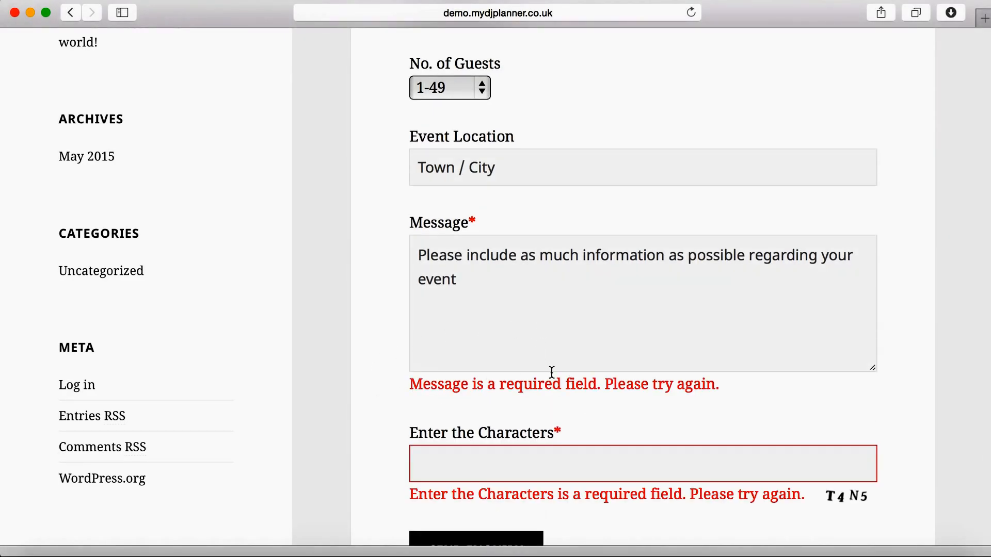
Step: Complete the enquirer's phone number
{"action": "scroll", "coordinate": [592, 217], "scroll_direction": "up", "scroll_amount": 11}
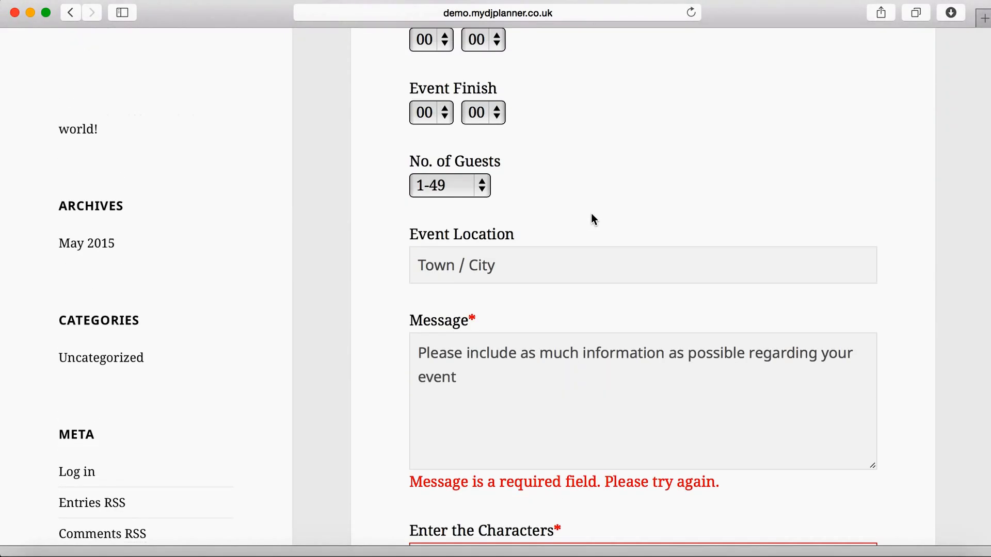
{"action": "scroll", "coordinate": [591, 219], "scroll_direction": "up", "scroll_amount": 5}
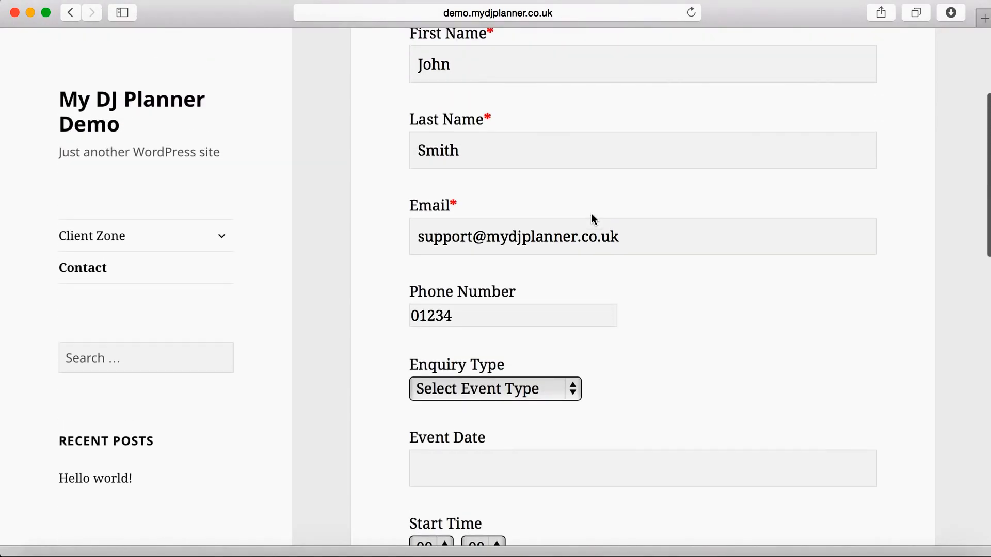
{"action": "left_click", "coordinate": [492, 316]}
{"action": "type", "text": "5"}
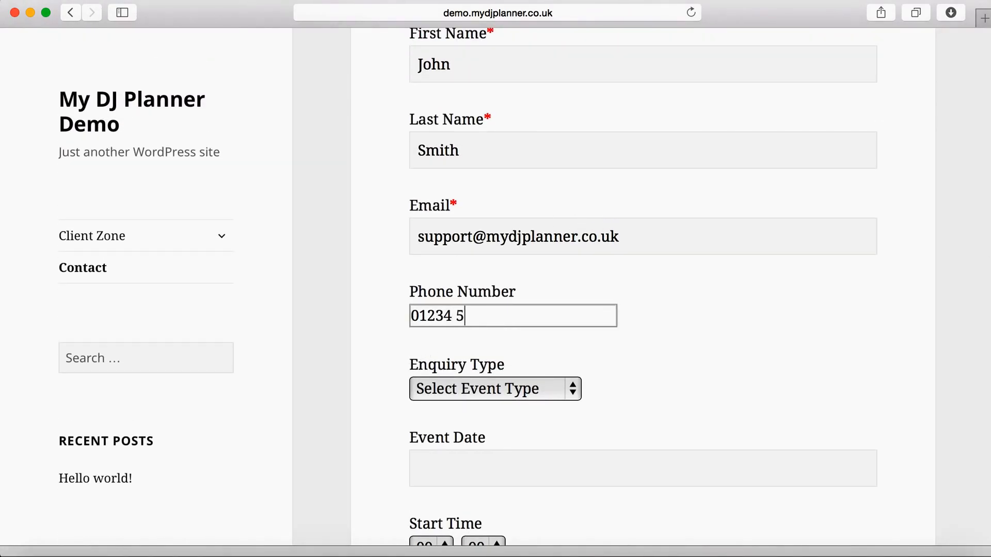
{"action": "type", "text": "67890"}
Step: Set the enquiry type to 30th Birthday Party and the event date to 24/07/2015
{"action": "left_click", "coordinate": [564, 388]}
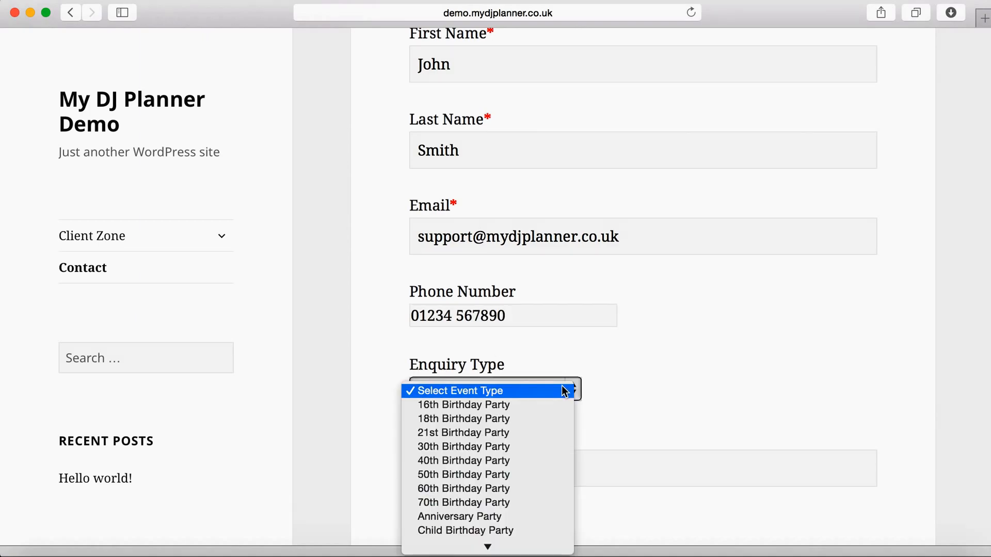
{"action": "scroll", "coordinate": [549, 409], "scroll_direction": "down", "scroll_amount": 3}
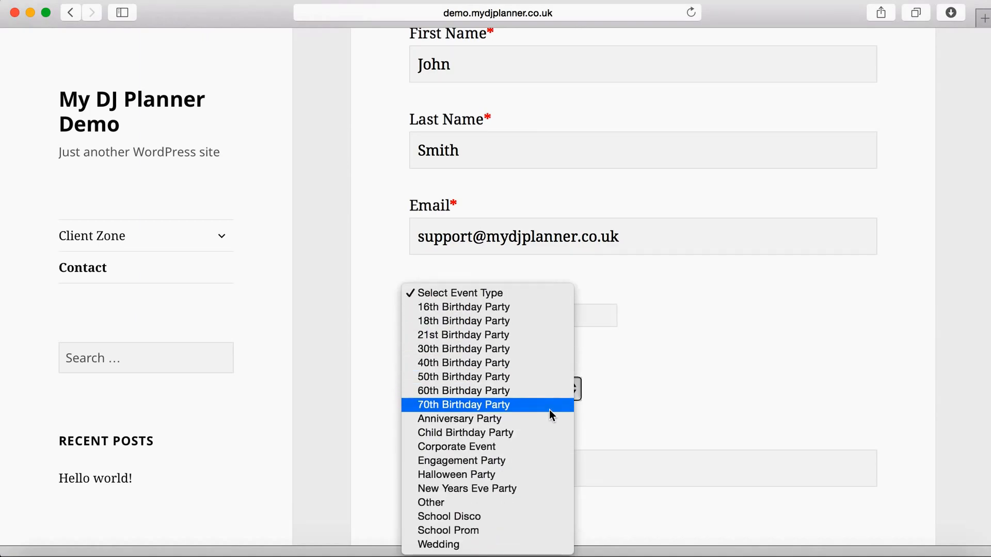
{"action": "left_click", "coordinate": [515, 349]}
{"action": "scroll", "coordinate": [723, 376], "scroll_direction": "down", "scroll_amount": 5}
{"action": "left_click", "coordinate": [557, 317]}
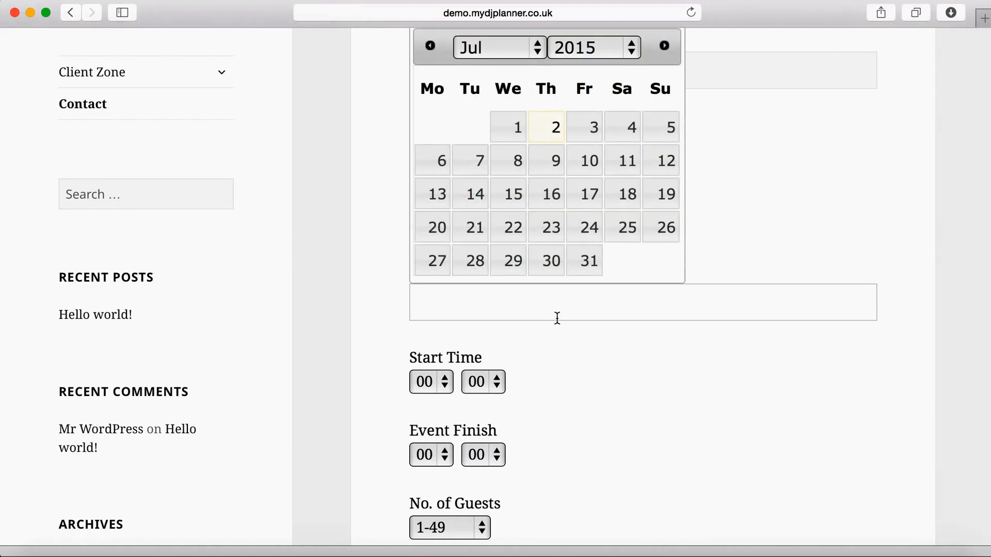
{"action": "left_click", "coordinate": [589, 229]}
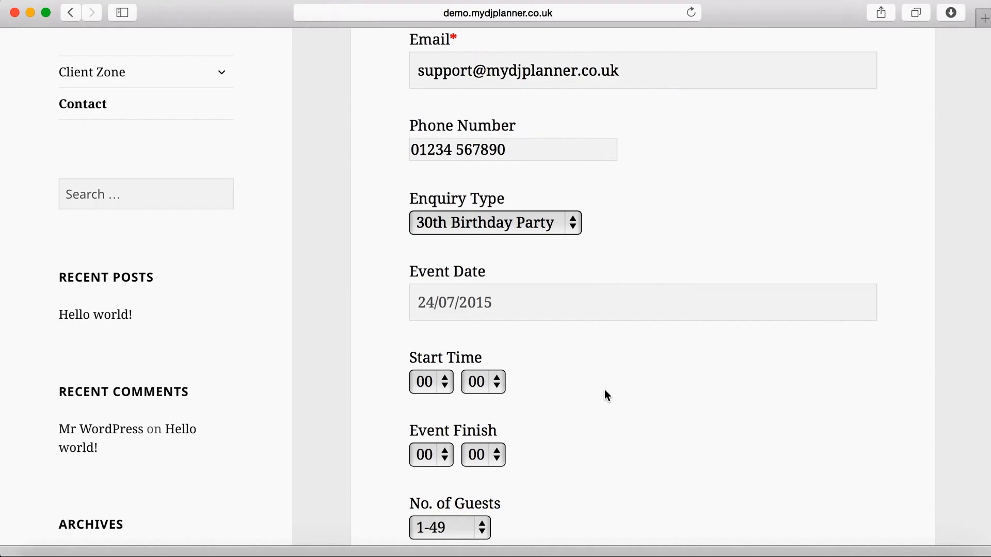
{"action": "scroll", "coordinate": [605, 394], "scroll_direction": "down", "scroll_amount": 5}
Step: Set the event start time to 19:30 and the finish time to 23:00
{"action": "left_click", "coordinate": [431, 200]}
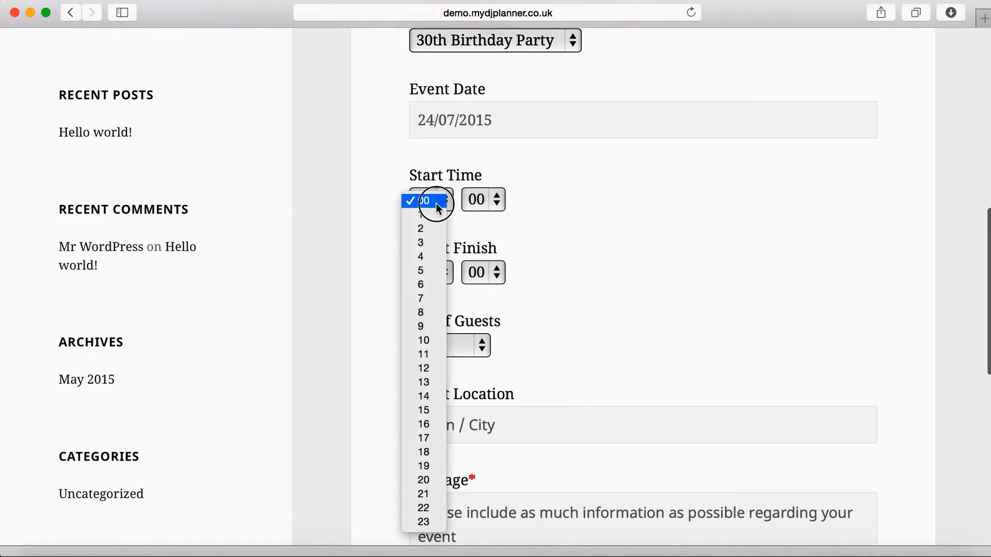
{"action": "left_click", "coordinate": [432, 465]}
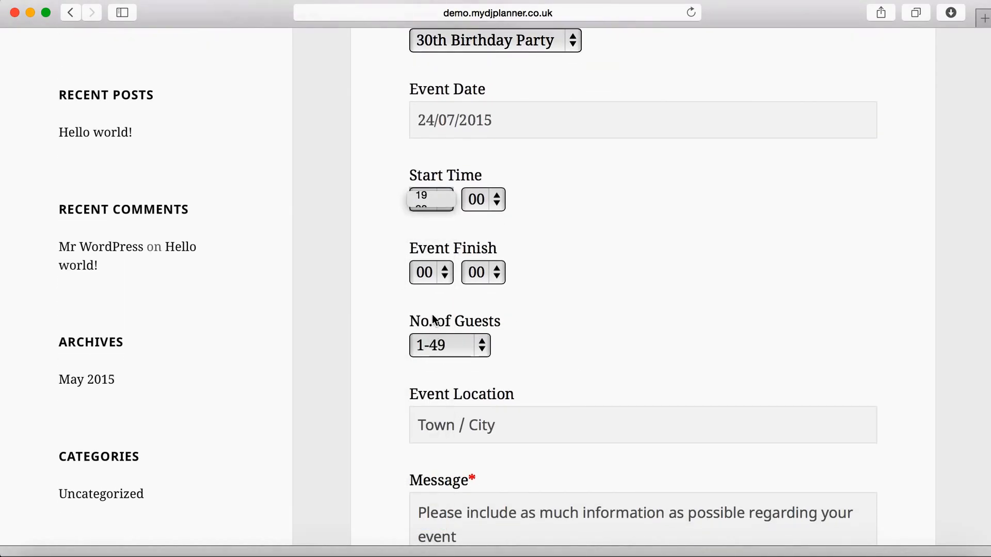
{"action": "left_click", "coordinate": [488, 200]}
{"action": "left_click", "coordinate": [487, 224]}
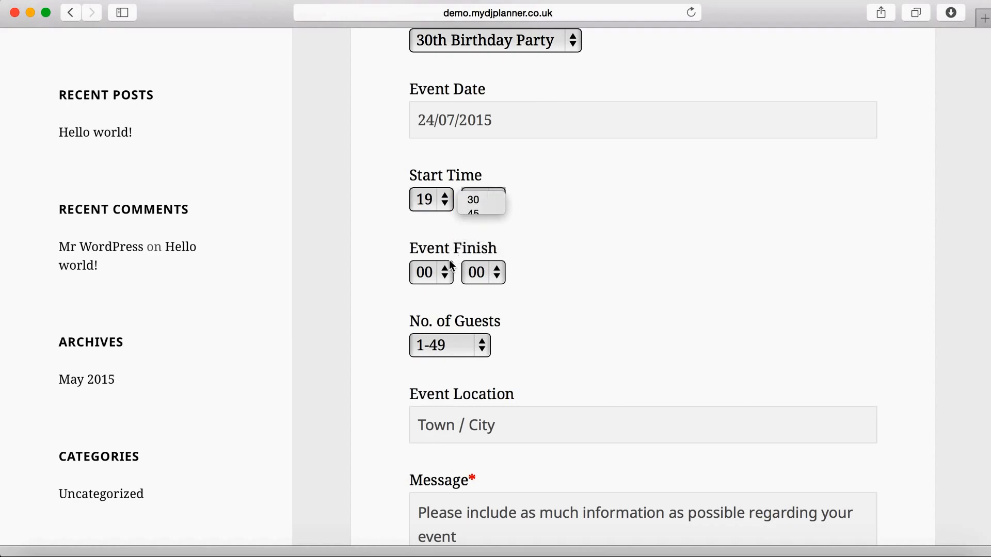
{"action": "left_click", "coordinate": [440, 277]}
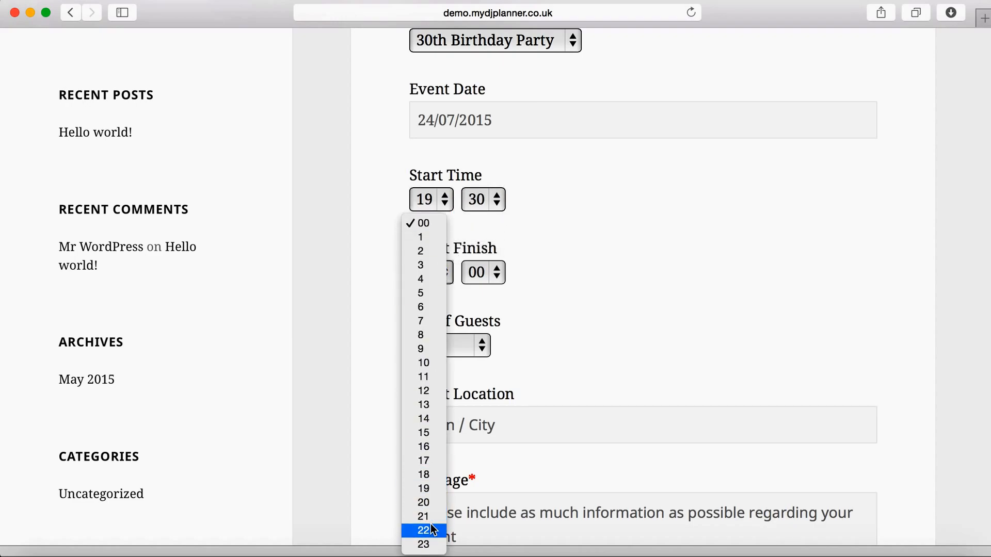
{"action": "left_click", "coordinate": [424, 544]}
Step: Choose 200-300 guests and enter London as the event location
{"action": "scroll", "coordinate": [629, 327], "scroll_direction": "down", "scroll_amount": 5}
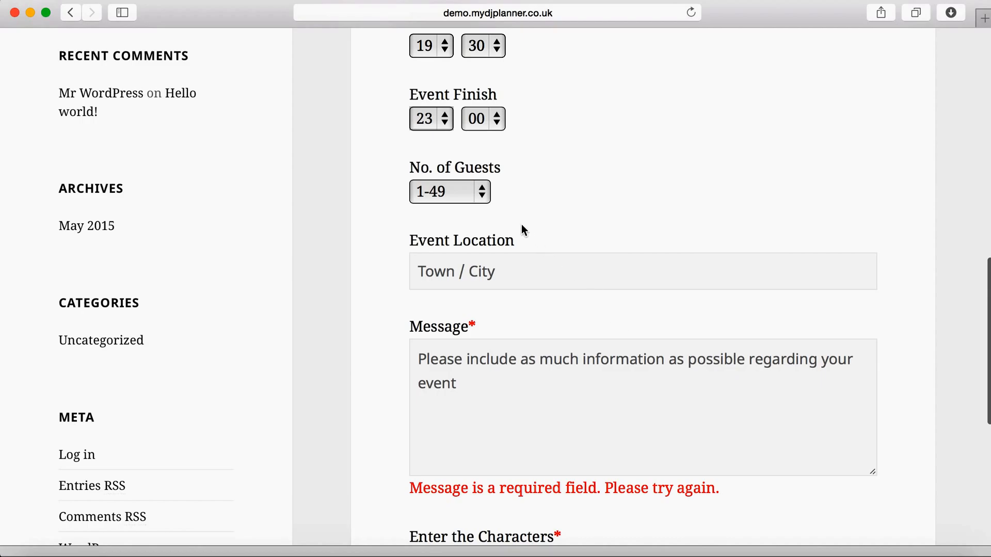
{"action": "left_click", "coordinate": [468, 199]}
{"action": "left_click", "coordinate": [452, 249]}
{"action": "left_click", "coordinate": [468, 272]}
{"action": "type", "text": "Lod"}
{"action": "key", "text": "BackSpace"}
{"action": "type", "text": "ndon"}
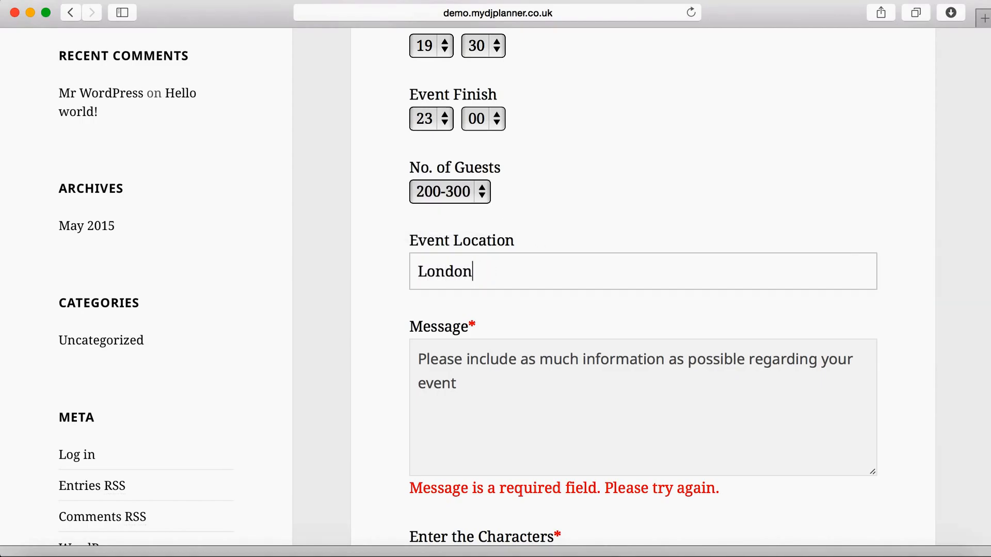
Step: Write the message 'i would like a photo booth', fill in the anti-spam characters, and send the enquiry
{"action": "left_click", "coordinate": [468, 359]}
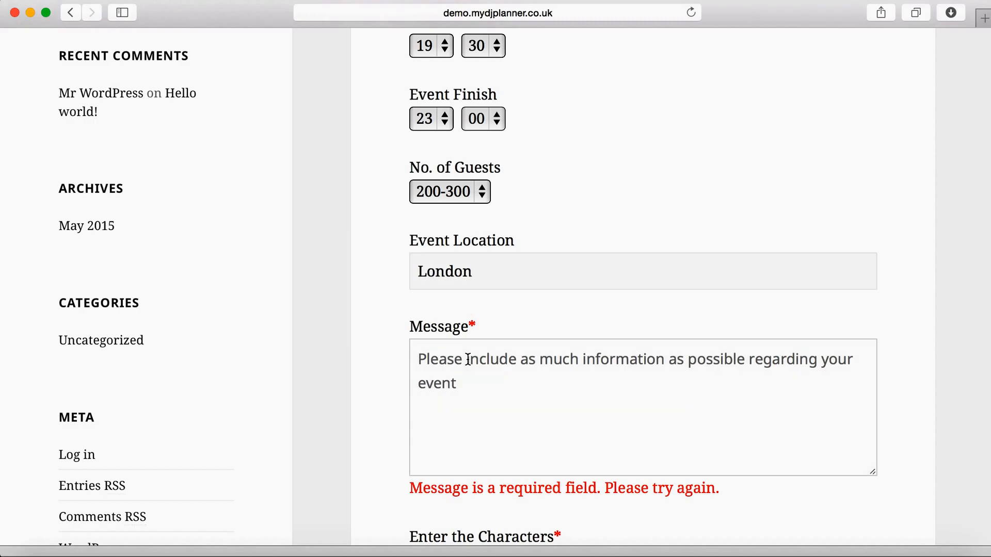
{"action": "type", "text": "This is a test"}
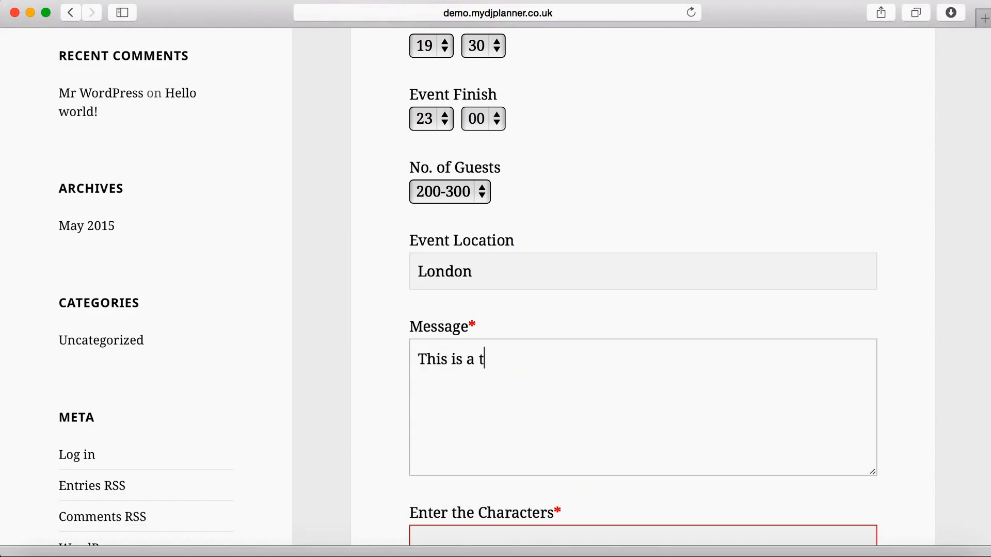
{"action": "key", "text": "BackSpace"}
{"action": "key", "text": "BackSpace"}
{"action": "key", "text": "BackSpace"}
{"action": "key", "text": "BackSpace"}
{"action": "key", "text": "BackSpace"}
{"action": "key", "text": "BackSpace"}
{"action": "key", "text": "BackSpace"}
{"action": "key", "text": "BackSpace"}
{"action": "key", "text": "BackSpace"}
{"action": "key", "text": "BackSpace"}
{"action": "key", "text": "BackSpace"}
{"action": "key", "text": "BackSpace"}
{"action": "key", "text": "BackSpace"}
{"action": "key", "text": "BackSpace"}
{"action": "type", "text": "i would like"}
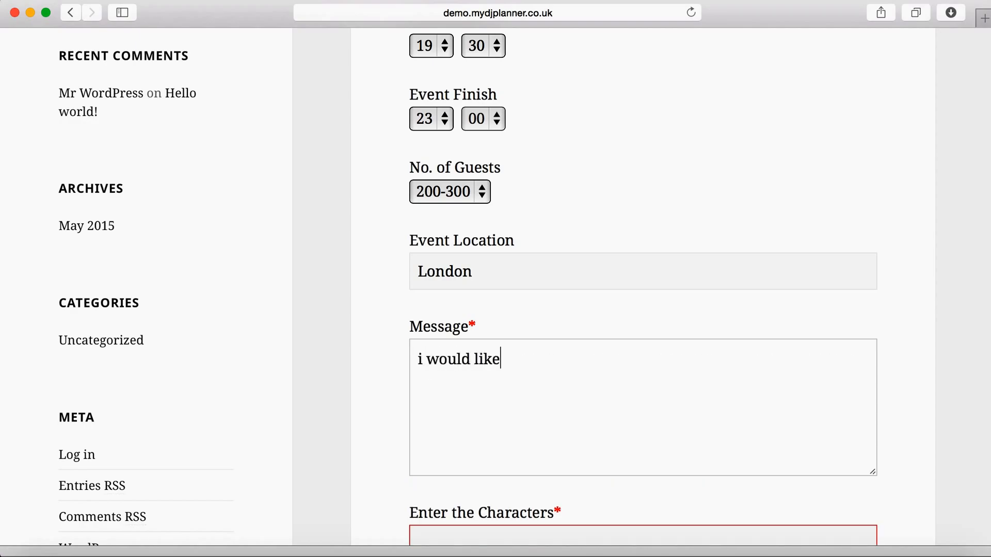
{"action": "type", "text": " a photo booth"}
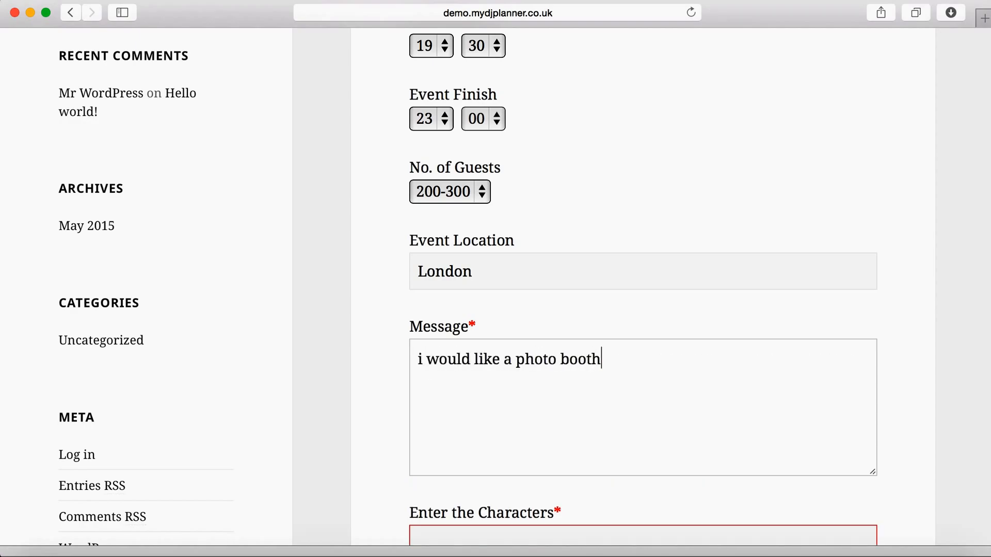
{"action": "scroll", "coordinate": [485, 418], "scroll_direction": "down", "scroll_amount": 5}
{"action": "left_click", "coordinate": [516, 383]}
{"action": "type", "text": "T"}
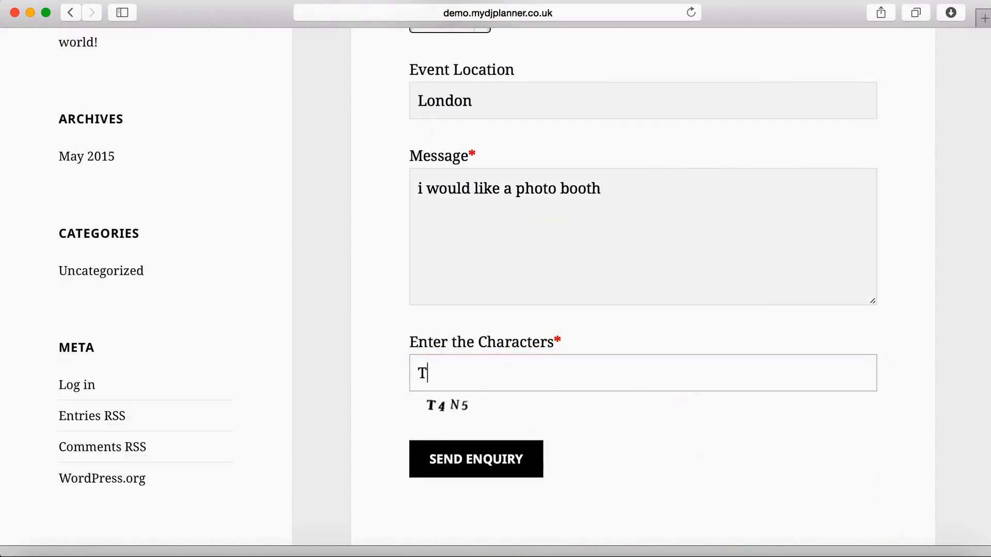
{"action": "type", "text": "4N5"}
{"action": "scroll", "coordinate": [653, 428], "scroll_direction": "down", "scroll_amount": 2}
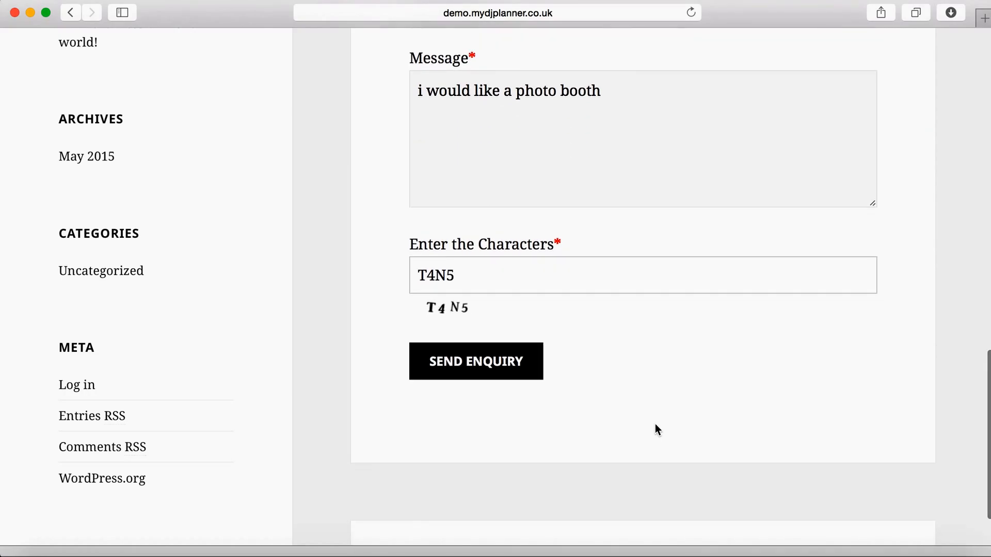
{"action": "left_click", "coordinate": [483, 377]}
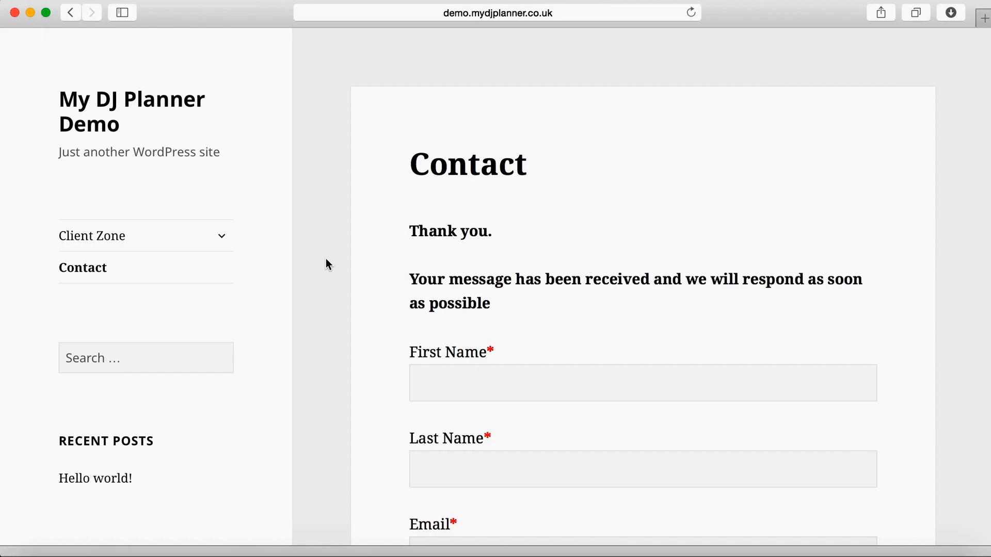
Step: Replace the page address with the site's wp-admin path and log in with the saved credentials
{"action": "left_click", "coordinate": [578, 15]}
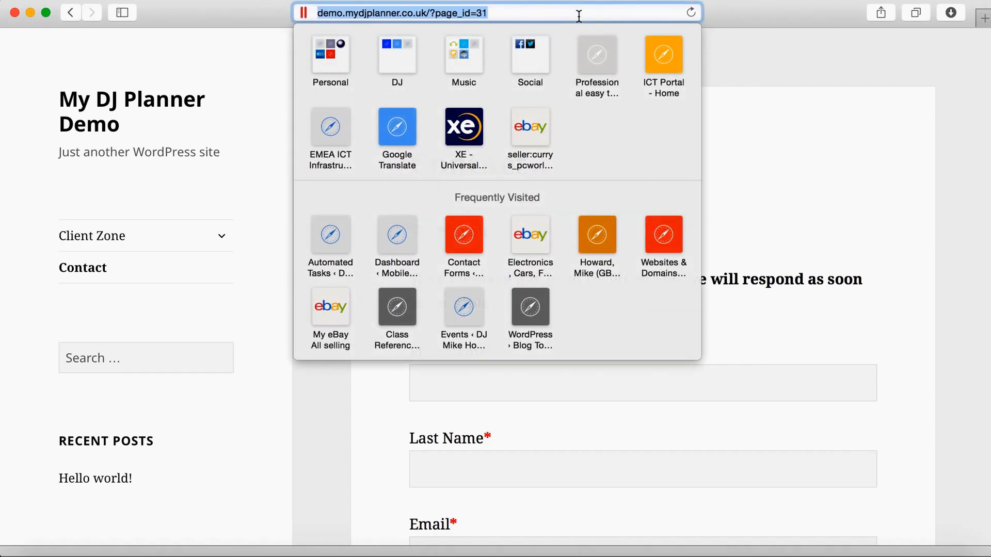
{"action": "left_click", "coordinate": [431, 13]}
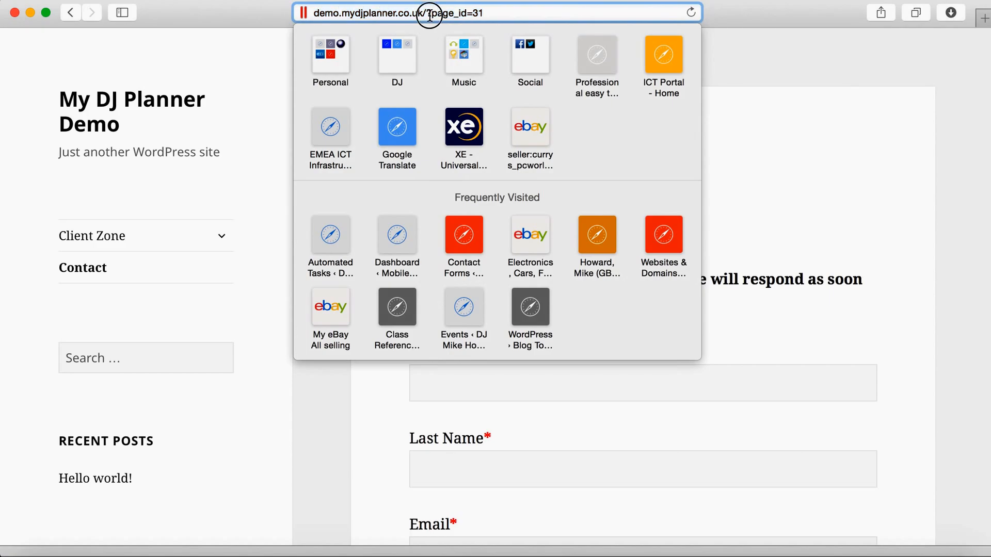
{"action": "left_click_drag", "start_coordinate": [431, 13], "coordinate": [543, 14]}
{"action": "key", "text": "BackSpace"}
{"action": "key", "text": "BackSpace"}
{"action": "type", "text": "w"}
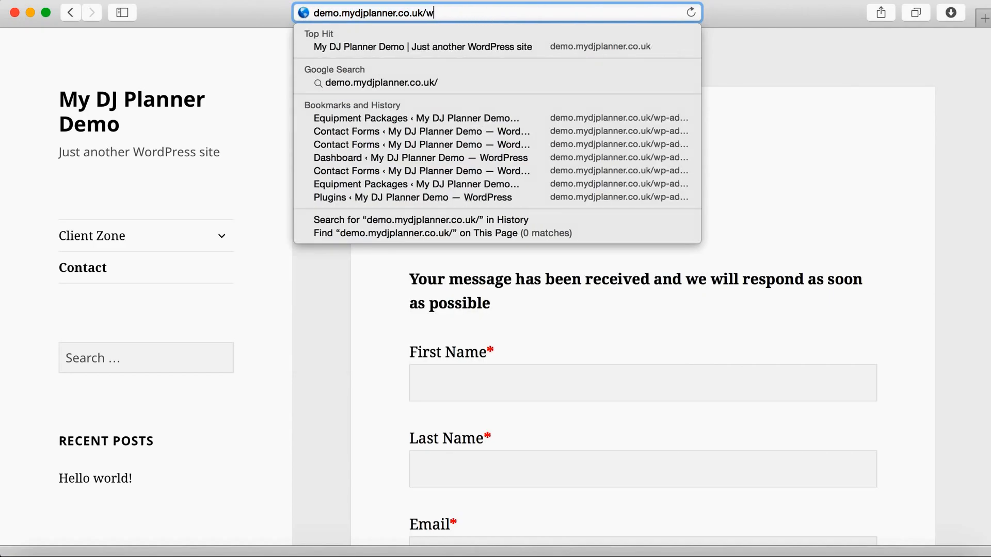
{"action": "type", "text": "p-admin"}
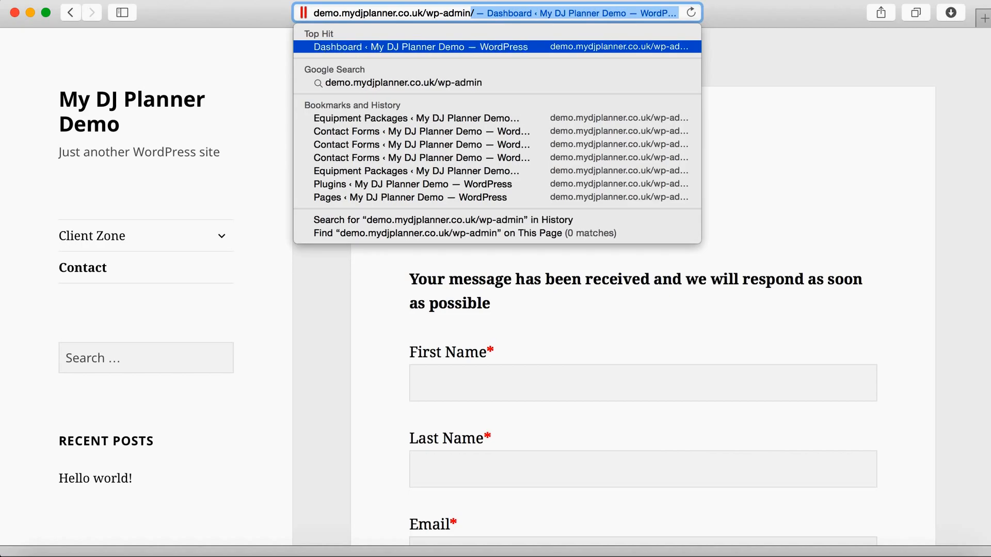
{"action": "key", "text": "BackSpace"}
{"action": "key", "text": "Return"}
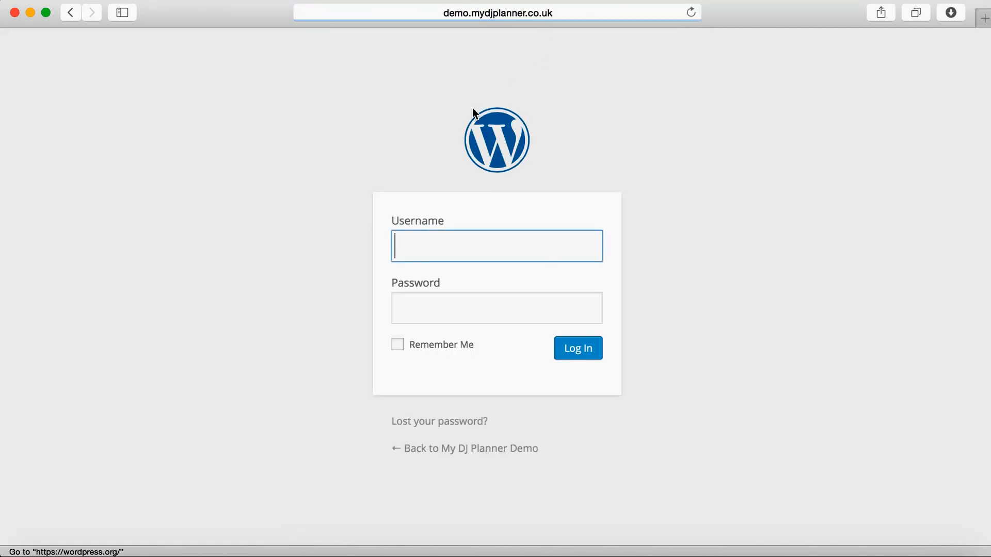
{"action": "left_click", "coordinate": [478, 274]}
{"action": "key", "text": "Return"}
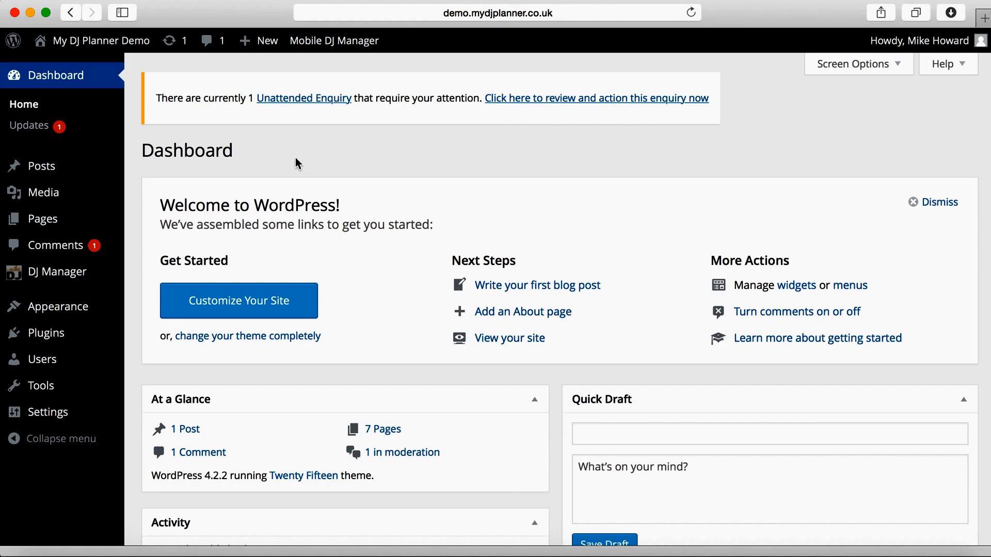
Step: Open the unattended enquiries list and check DJ availability for the 24 July 2015 enquiry
{"action": "left_click", "coordinate": [295, 99]}
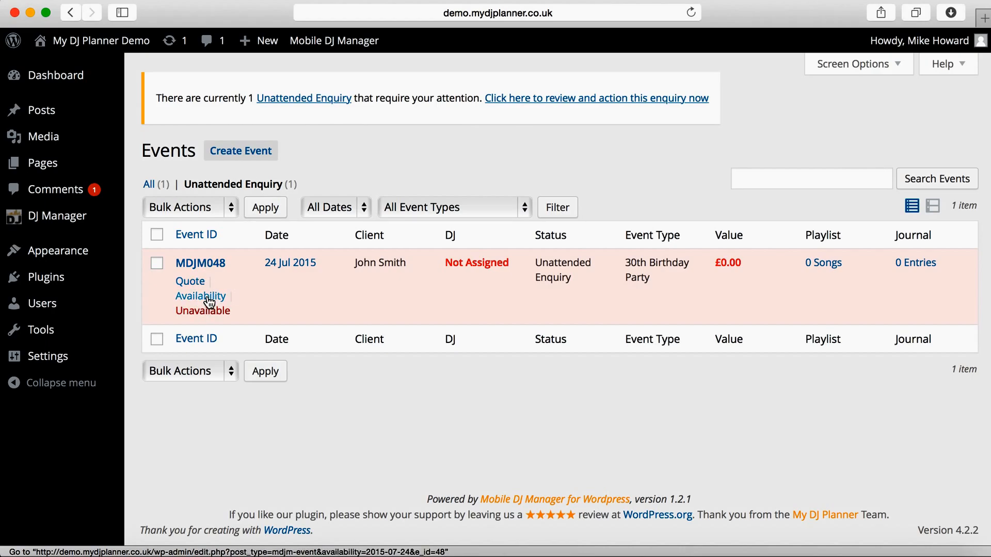
{"action": "left_click", "coordinate": [209, 298]}
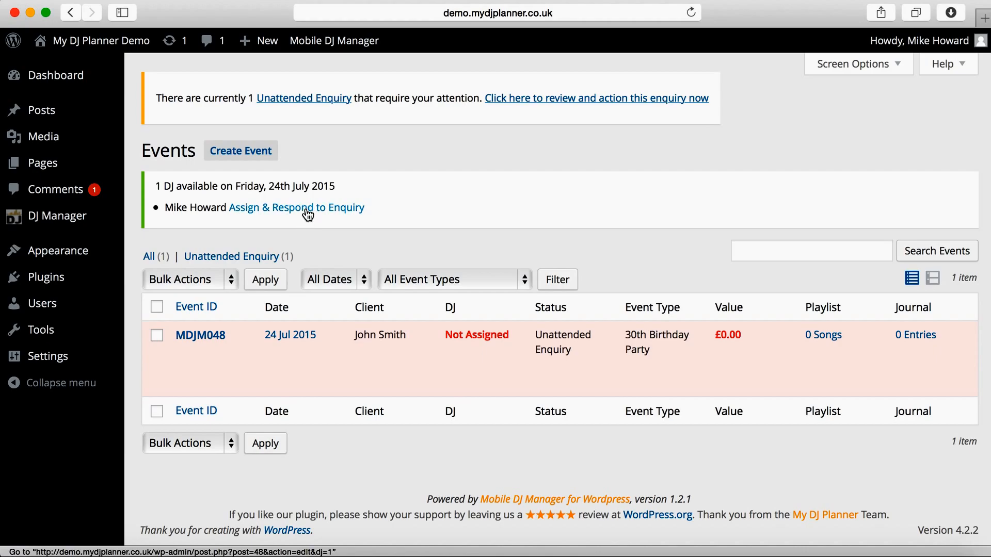
{"action": "mouse_move", "coordinate": [265, 338]}
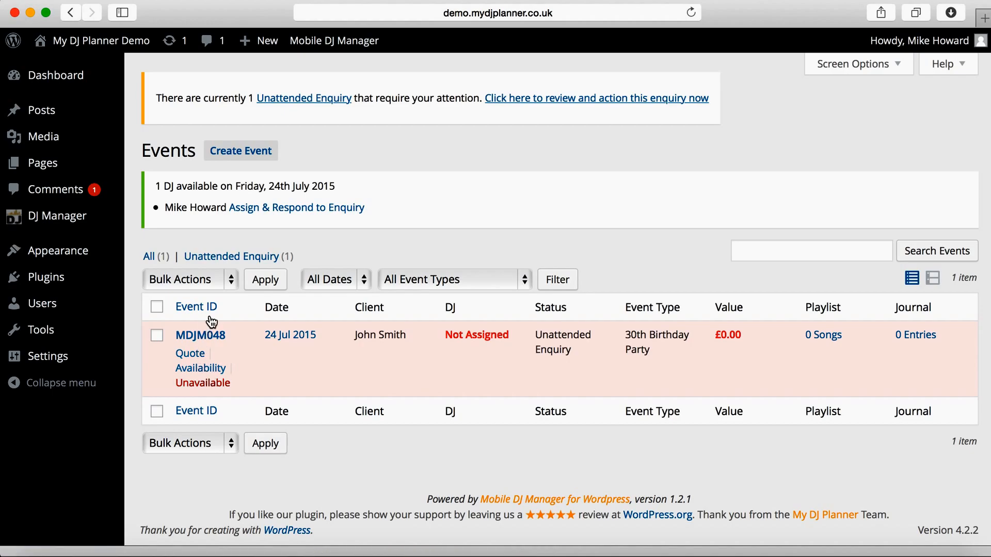
Step: Open event MDJM048 for its quote and change the event status to Enquiry
{"action": "left_click", "coordinate": [199, 358]}
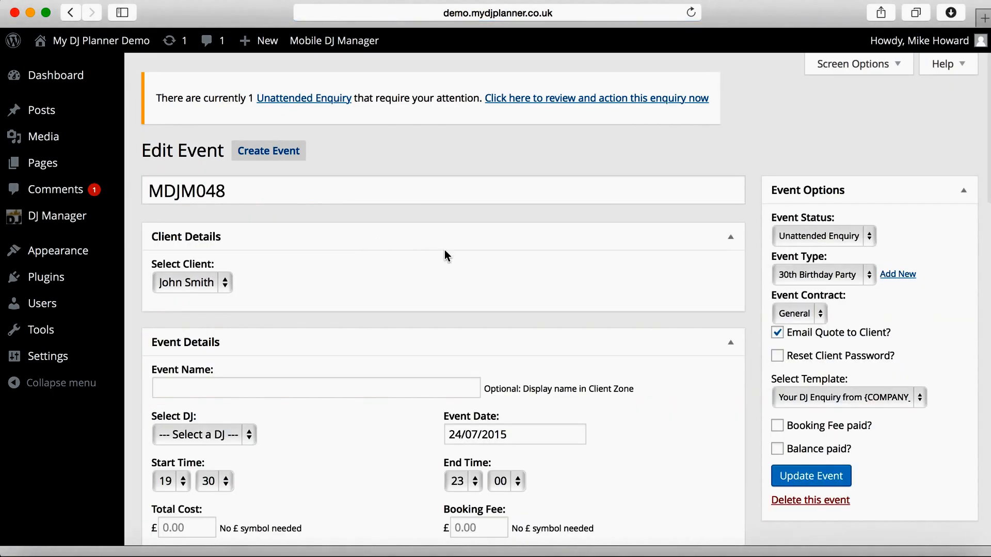
{"action": "scroll", "coordinate": [444, 251], "scroll_direction": "down", "scroll_amount": 3}
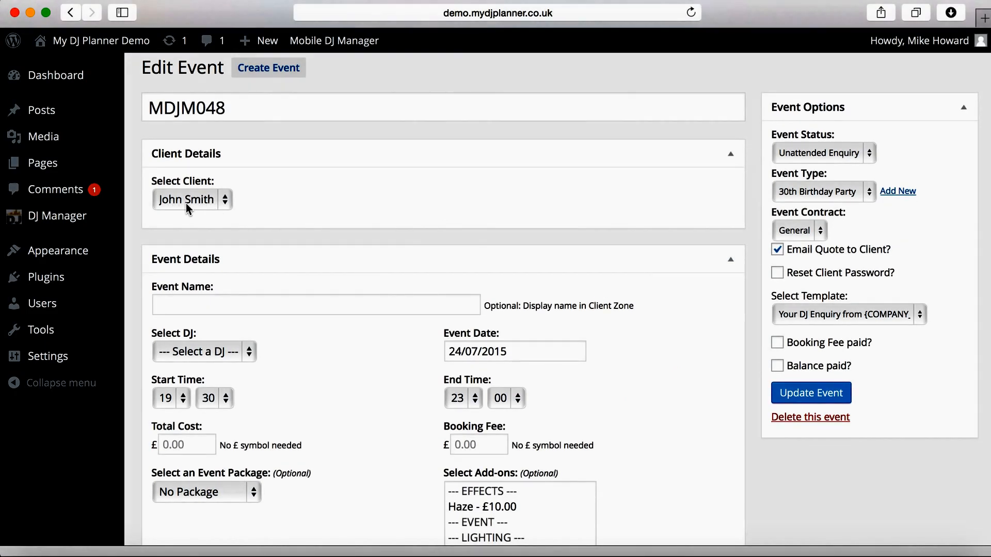
{"action": "scroll", "coordinate": [394, 196], "scroll_direction": "up", "scroll_amount": 2}
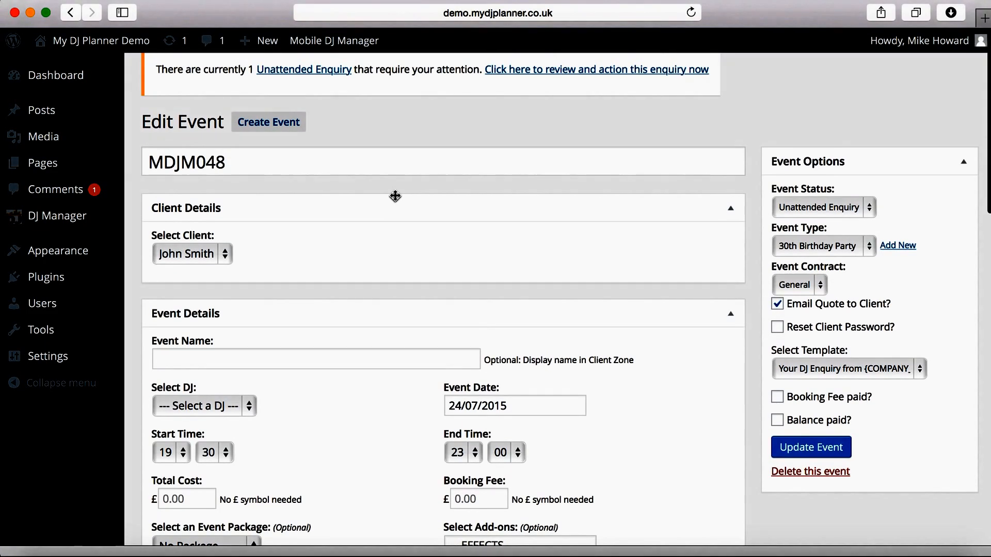
{"action": "left_click", "coordinate": [867, 208]}
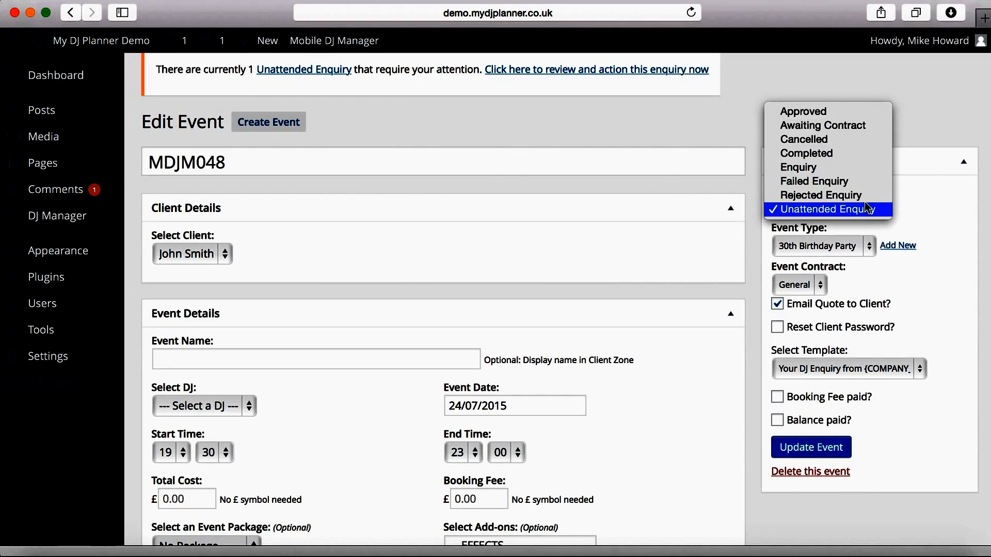
{"action": "left_click", "coordinate": [865, 169]}
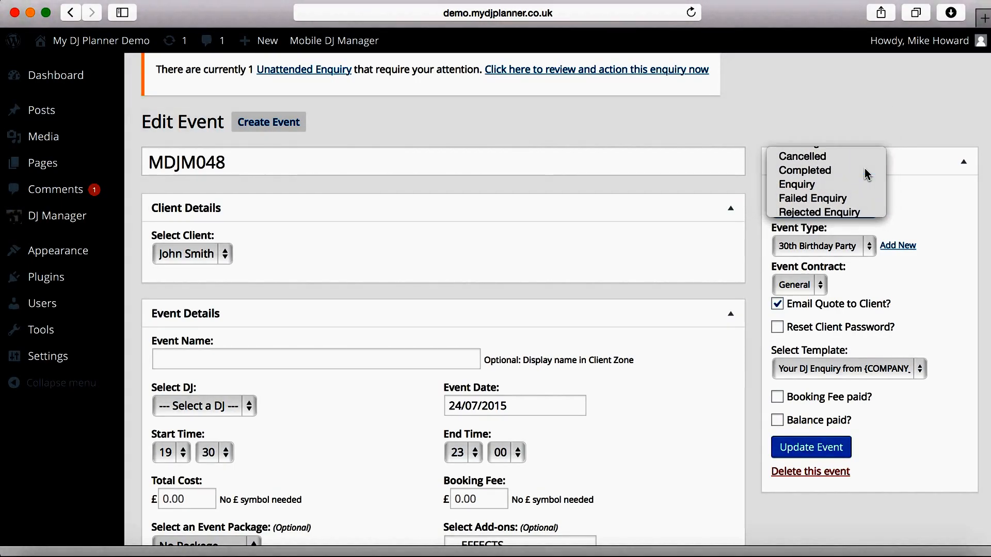
Step: Leave the event type unchanged and tick Reset Client Password
{"action": "scroll", "coordinate": [709, 187], "scroll_direction": "down", "scroll_amount": 3}
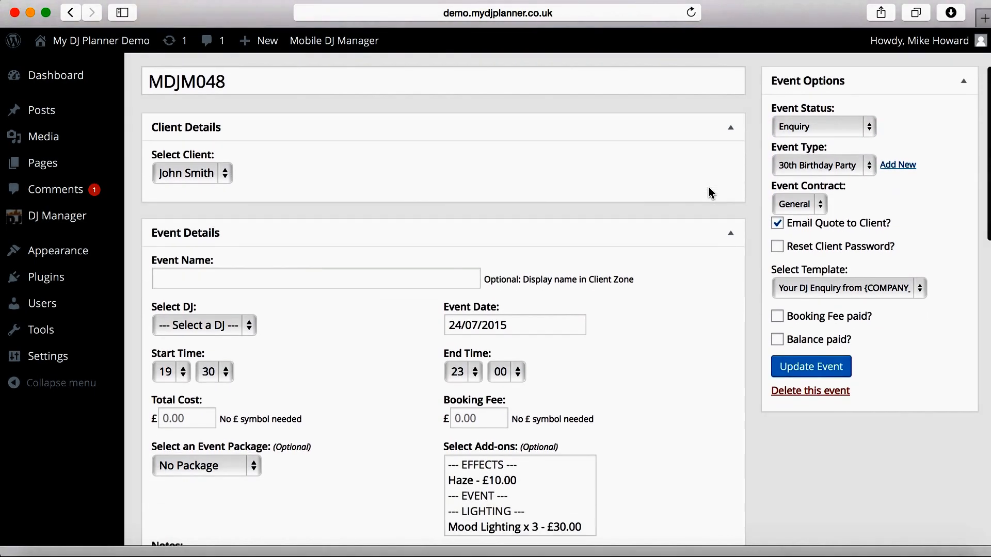
{"action": "left_click", "coordinate": [897, 165]}
{"action": "left_click", "coordinate": [899, 275]}
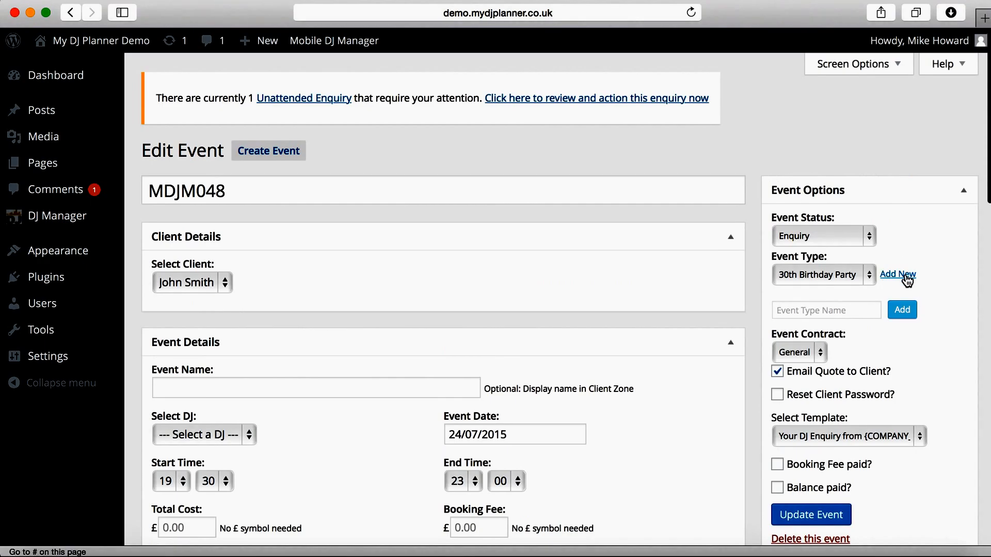
{"action": "scroll", "coordinate": [915, 302], "scroll_direction": "down", "scroll_amount": 4}
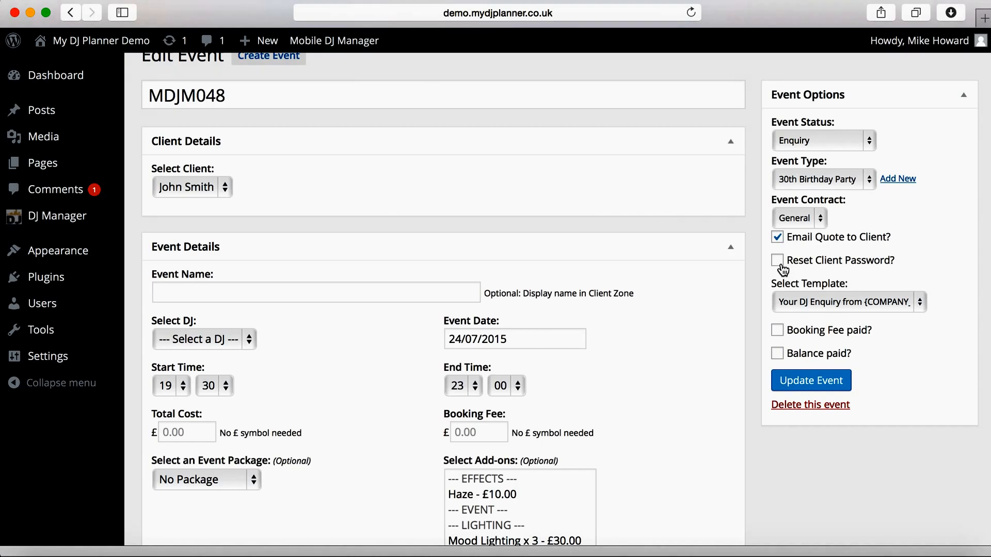
{"action": "left_click", "coordinate": [779, 262]}
{"action": "scroll", "coordinate": [934, 264], "scroll_direction": "down", "scroll_amount": 3}
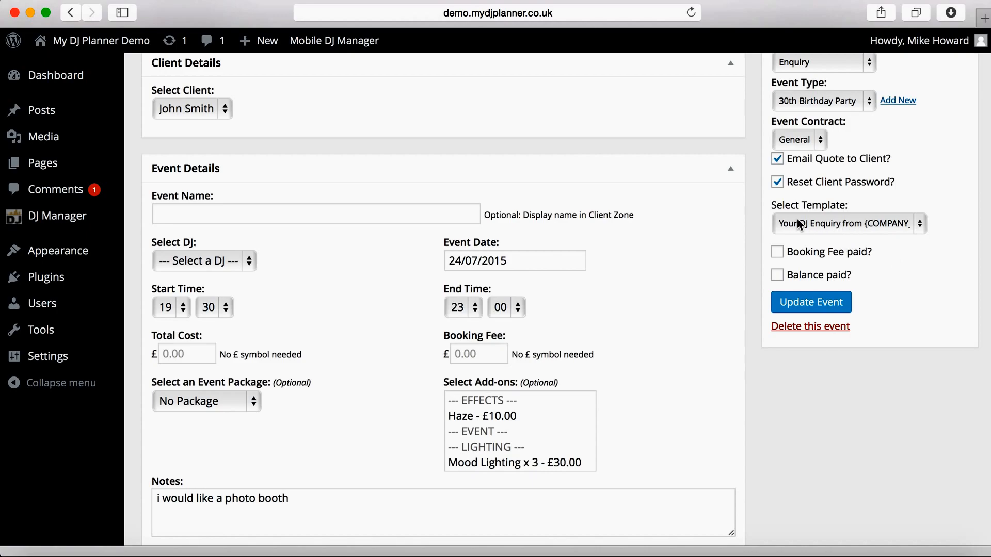
Step: Keep the current enquiry email template and leave the event name empty
{"action": "left_click", "coordinate": [910, 224]}
{"action": "left_click", "coordinate": [943, 291]}
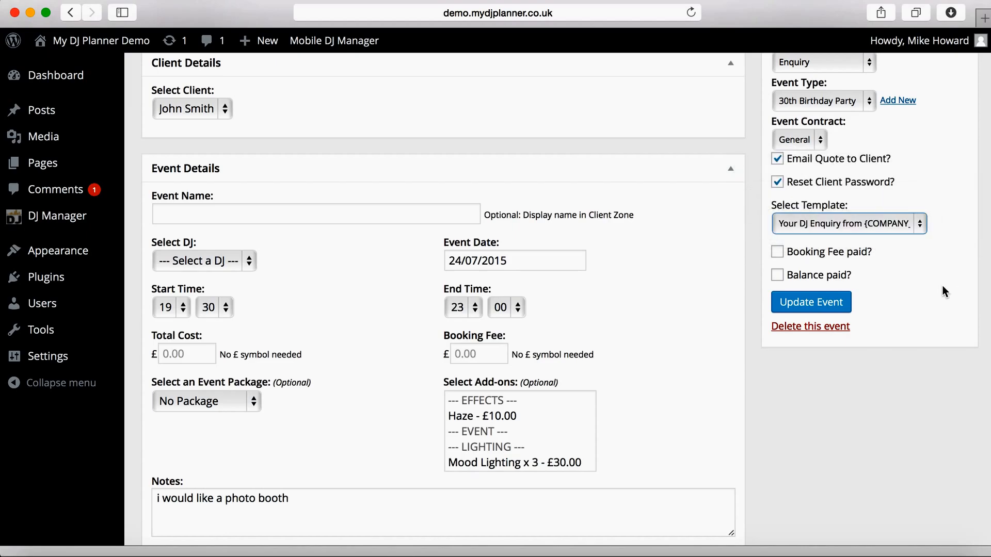
{"action": "left_click", "coordinate": [271, 209]}
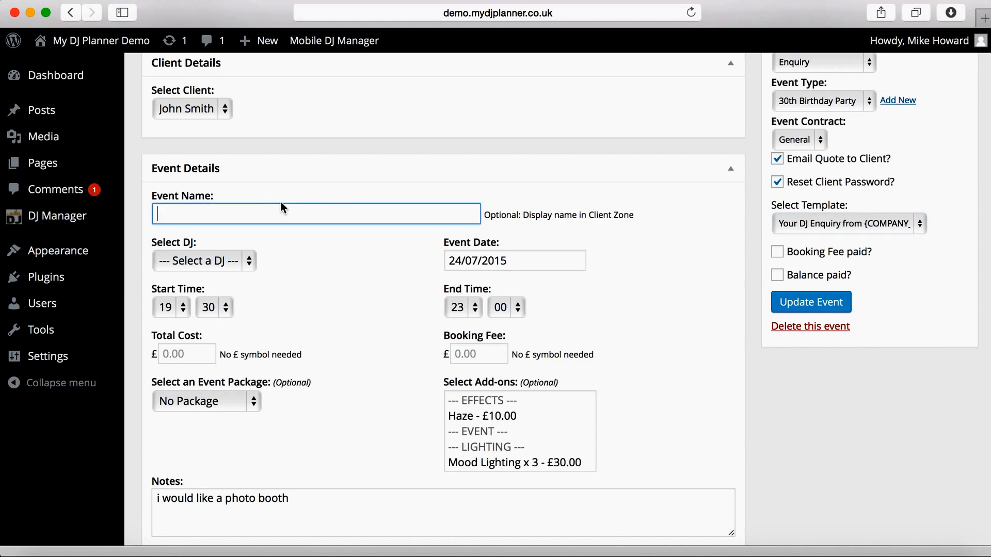
{"action": "left_click", "coordinate": [332, 261]}
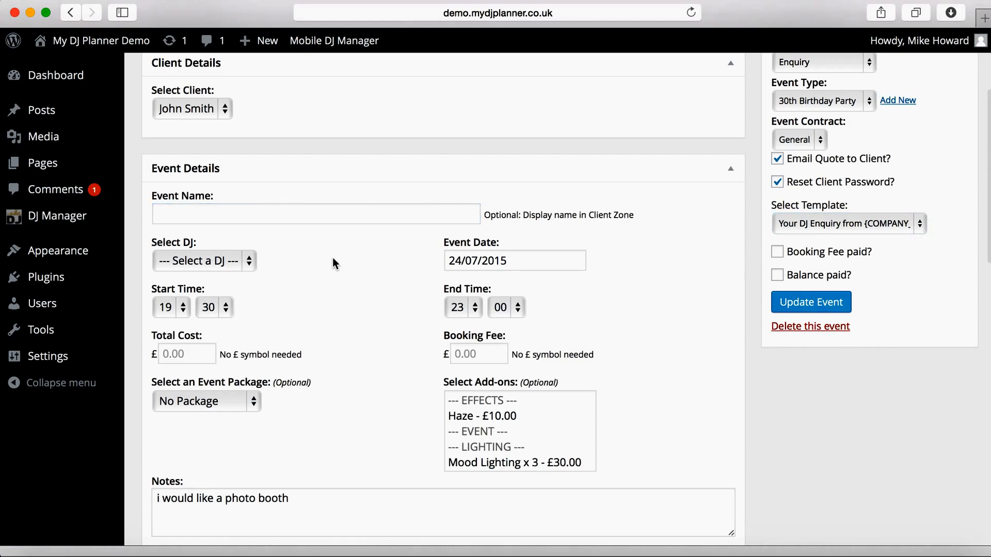
{"action": "scroll", "coordinate": [332, 262], "scroll_direction": "down", "scroll_amount": 3}
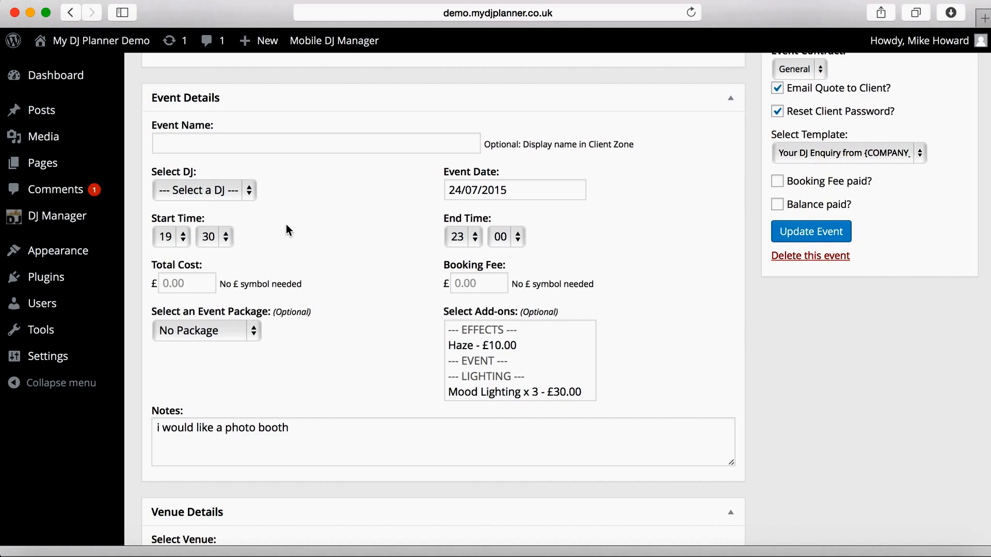
Step: Assign the available DJ, then try the Standard Disco and Child Party packages and the Haze add-on
{"action": "left_click", "coordinate": [257, 201]}
{"action": "left_click", "coordinate": [235, 204]}
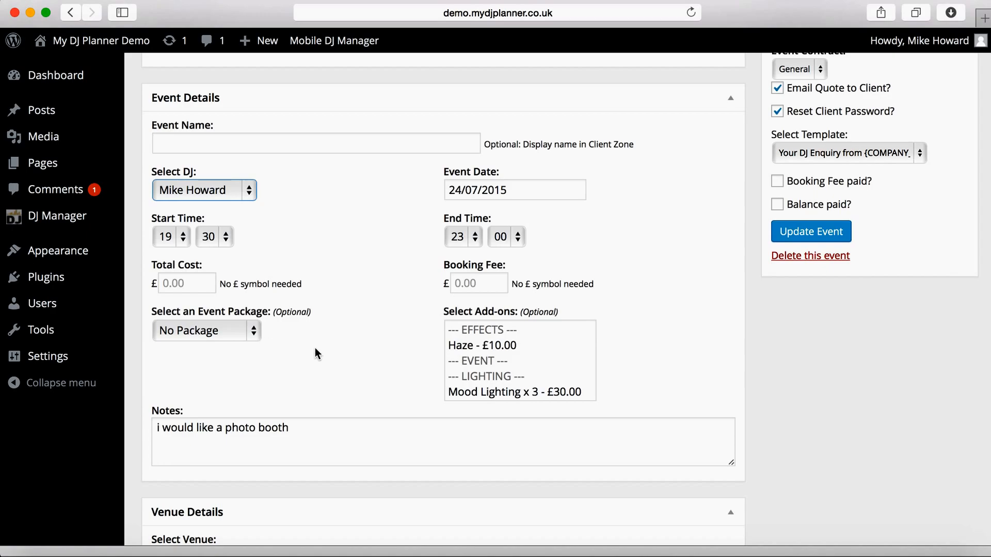
{"action": "left_click", "coordinate": [256, 333]}
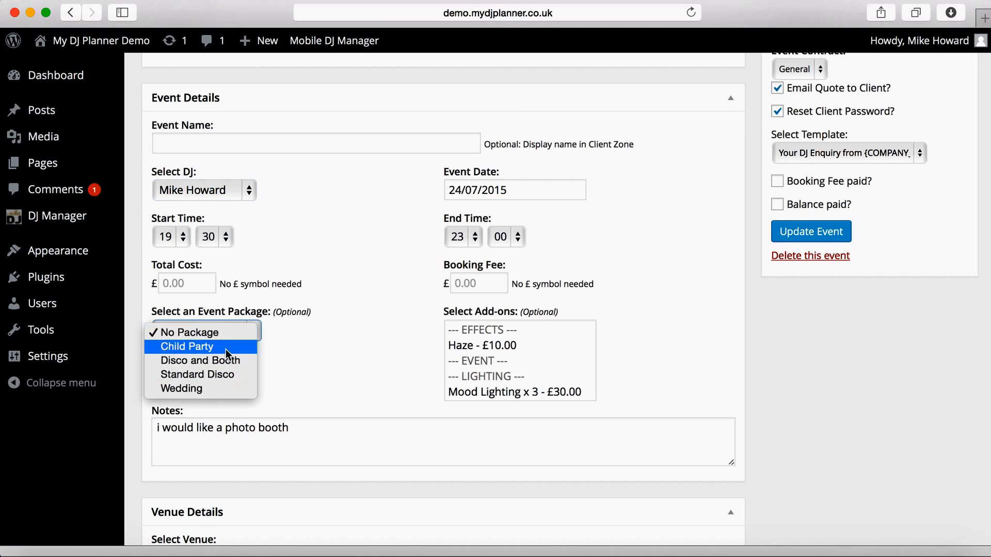
{"action": "left_click", "coordinate": [225, 378]}
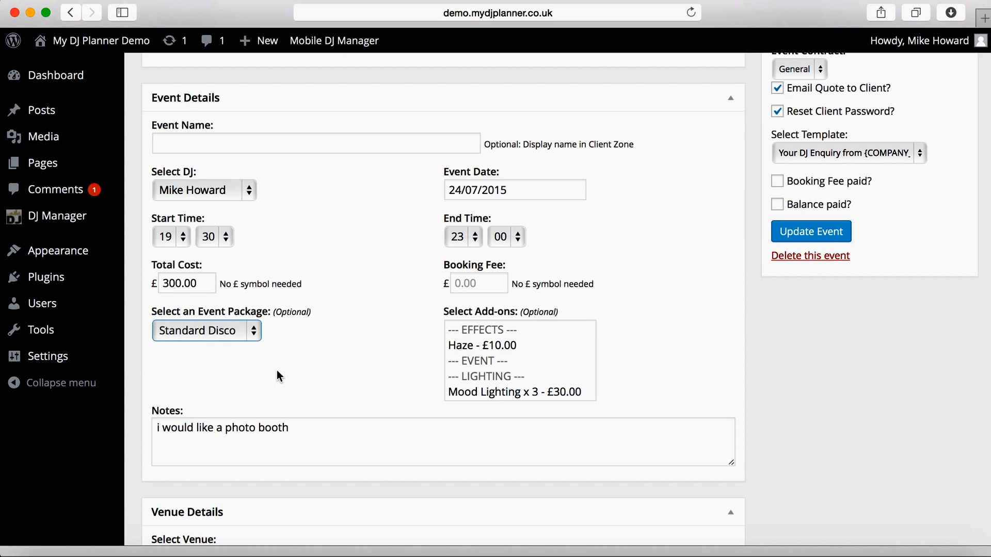
{"action": "left_click", "coordinate": [255, 336]}
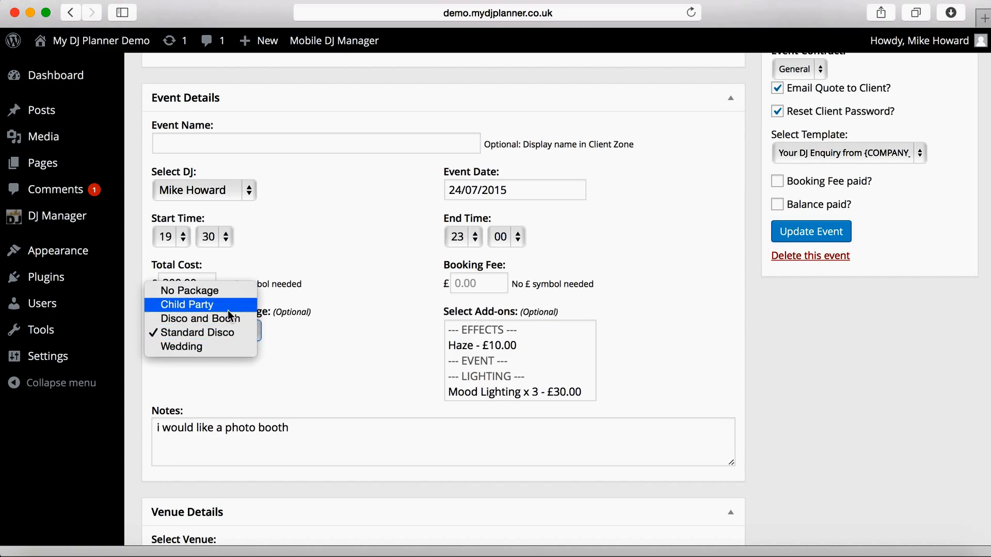
{"action": "left_click", "coordinate": [220, 287]}
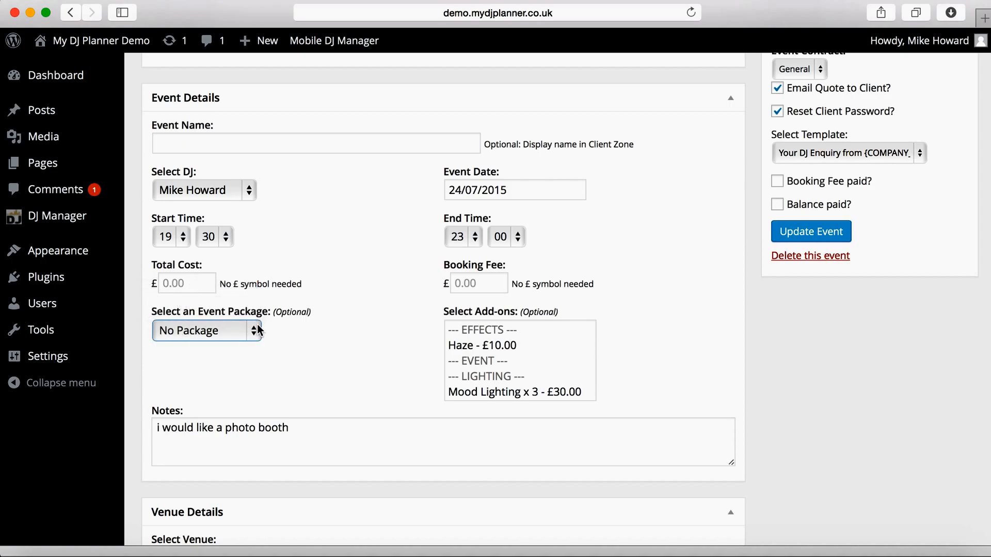
{"action": "left_click", "coordinate": [250, 338]}
{"action": "left_click", "coordinate": [196, 346]}
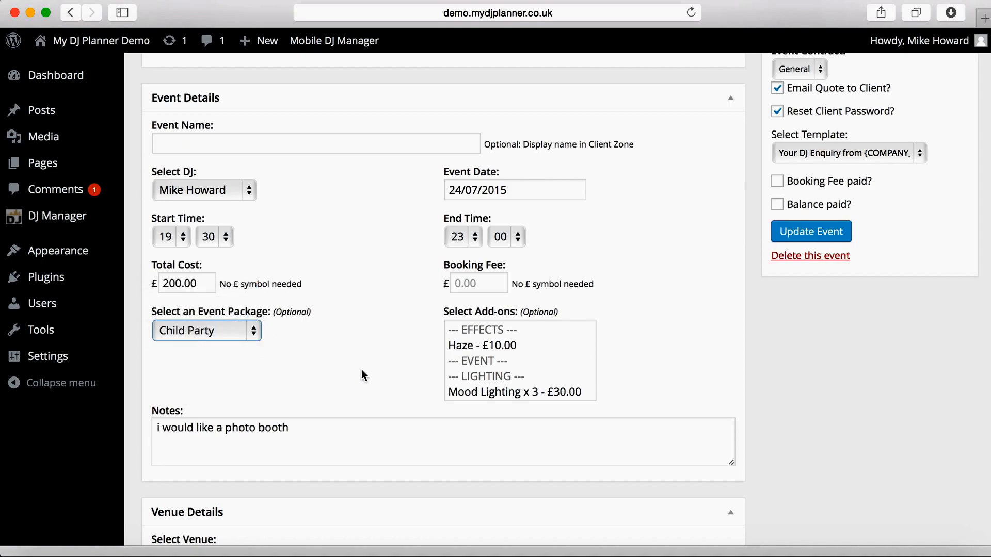
{"action": "left_click", "coordinate": [473, 347]}
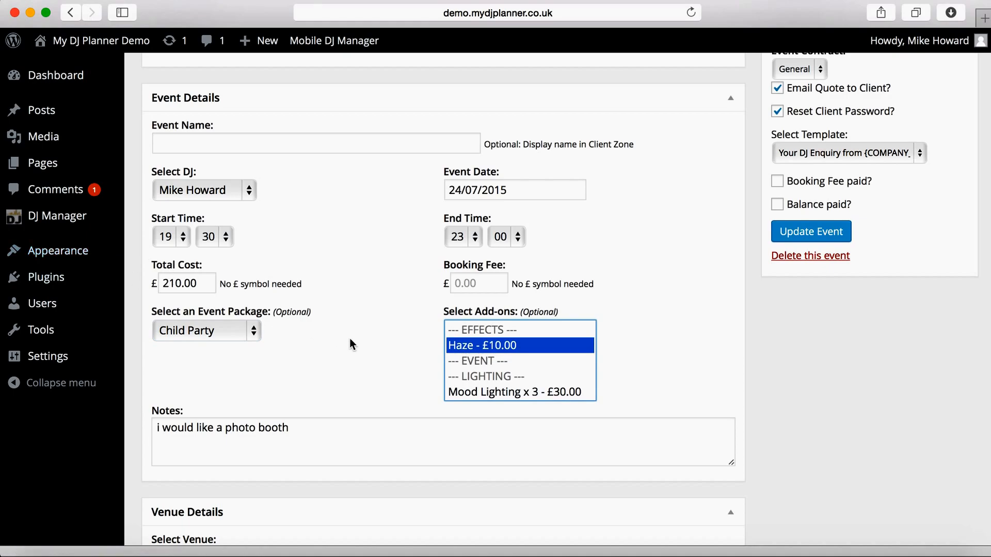
{"action": "left_click", "coordinate": [476, 346], "text": "super"}
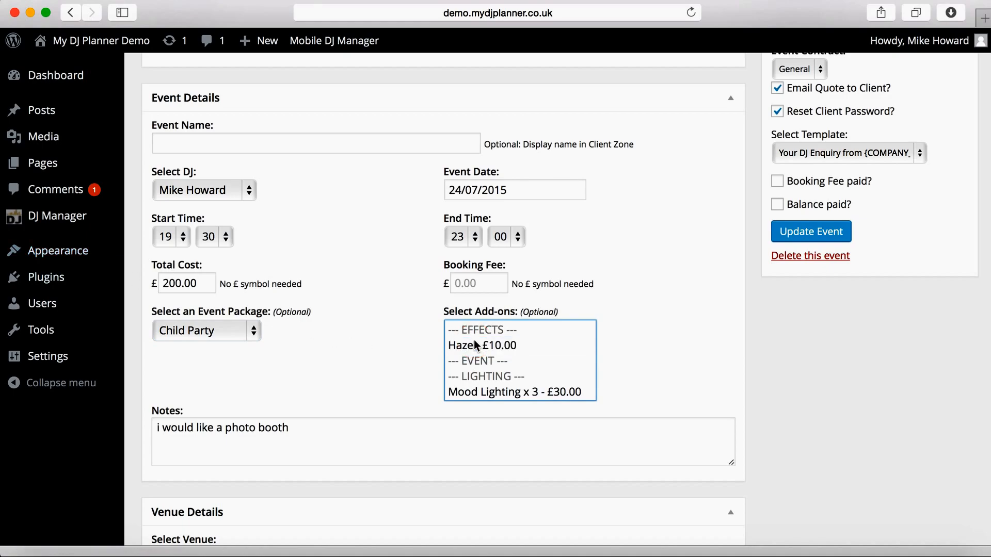
Step: Select the Disco and Booth package and enter 75 as the booking fee
{"action": "left_click", "coordinate": [244, 334]}
{"action": "left_click", "coordinate": [207, 320]}
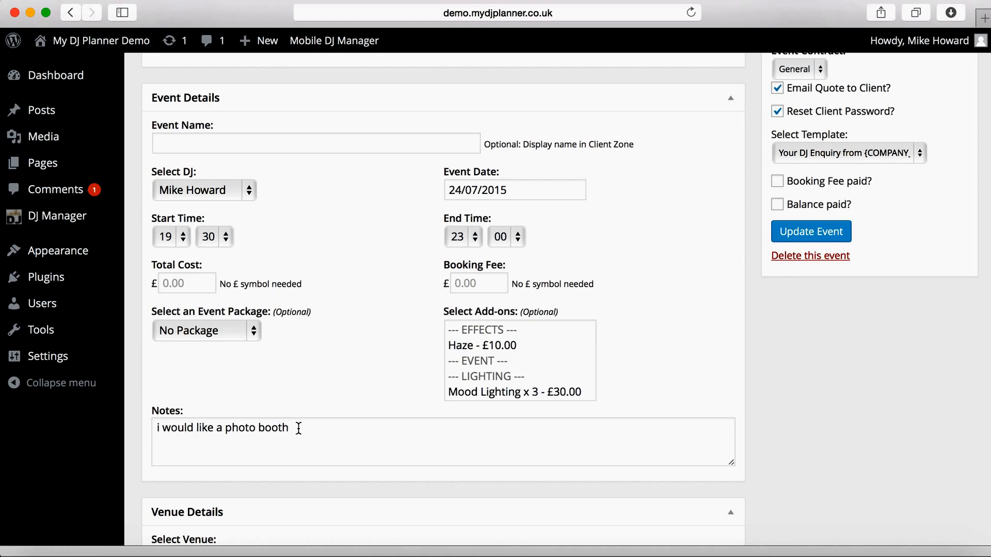
{"action": "left_click", "coordinate": [239, 334]}
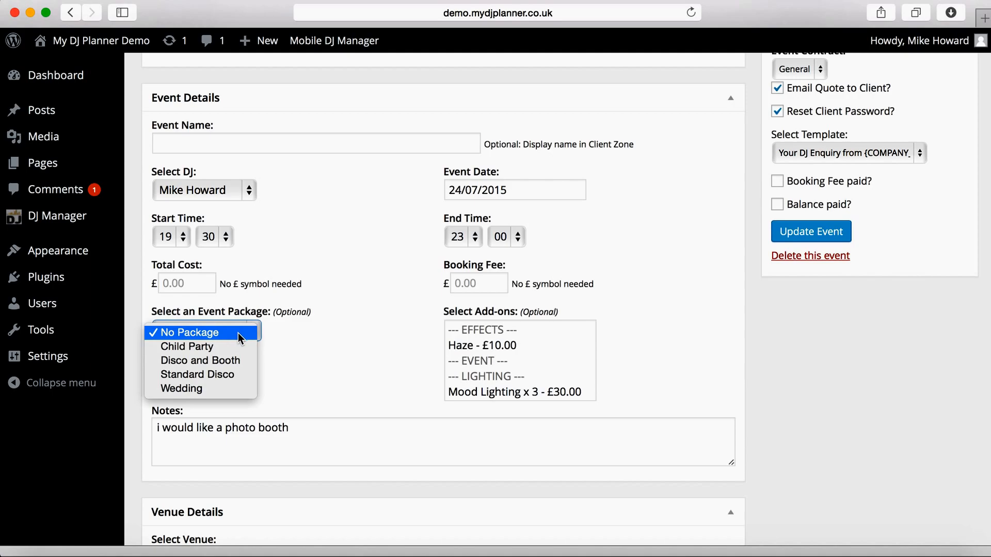
{"action": "left_click", "coordinate": [245, 363]}
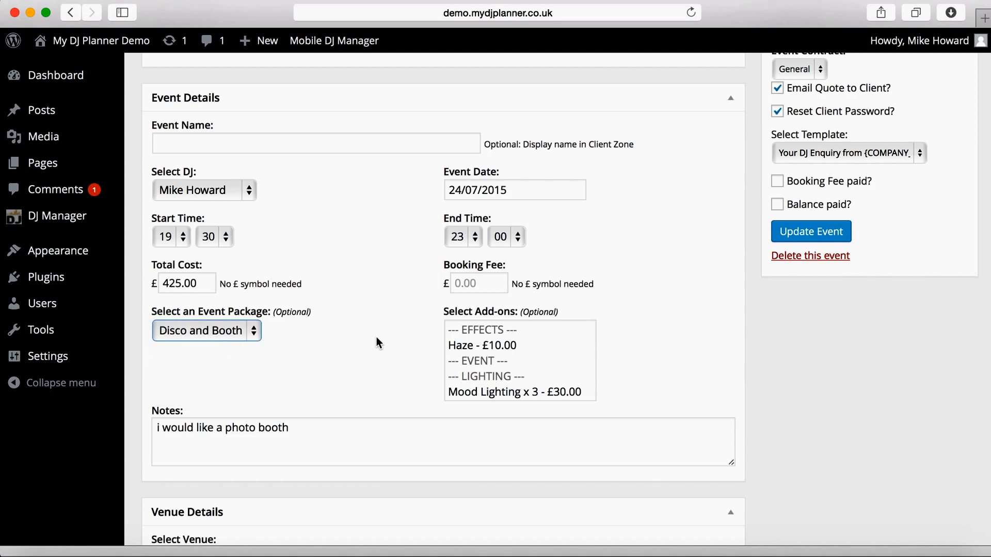
{"action": "left_click", "coordinate": [499, 286]}
{"action": "type", "text": "750"}
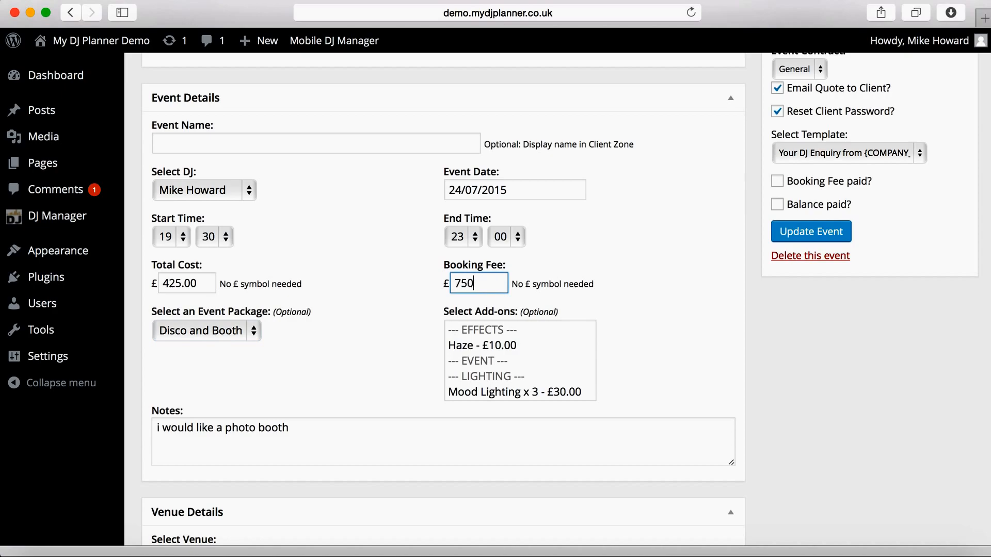
{"action": "key", "text": "BackSpace"}
Step: Complete the 75.00 booking fee and choose to enter the venue details manually
{"action": "type", "text": ".00"}
{"action": "left_click", "coordinate": [355, 361]}
{"action": "scroll", "coordinate": [356, 360], "scroll_direction": "down", "scroll_amount": 3}
{"action": "scroll", "coordinate": [355, 360], "scroll_direction": "down", "scroll_amount": 3}
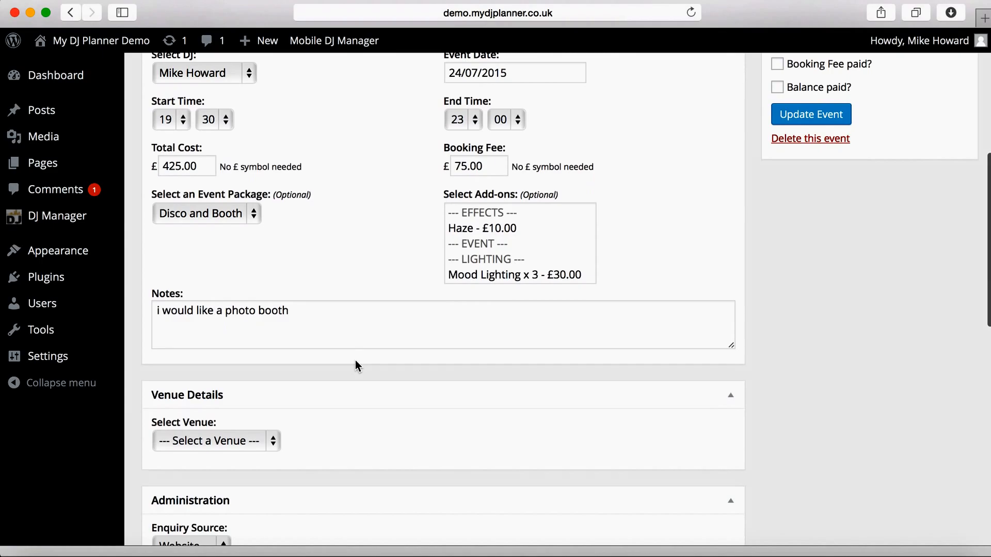
{"action": "left_click", "coordinate": [273, 319]}
{"action": "left_click", "coordinate": [257, 328]}
Step: Enter 'Some Venue' as the venue name
{"action": "scroll", "coordinate": [436, 319], "scroll_direction": "down", "scroll_amount": 1}
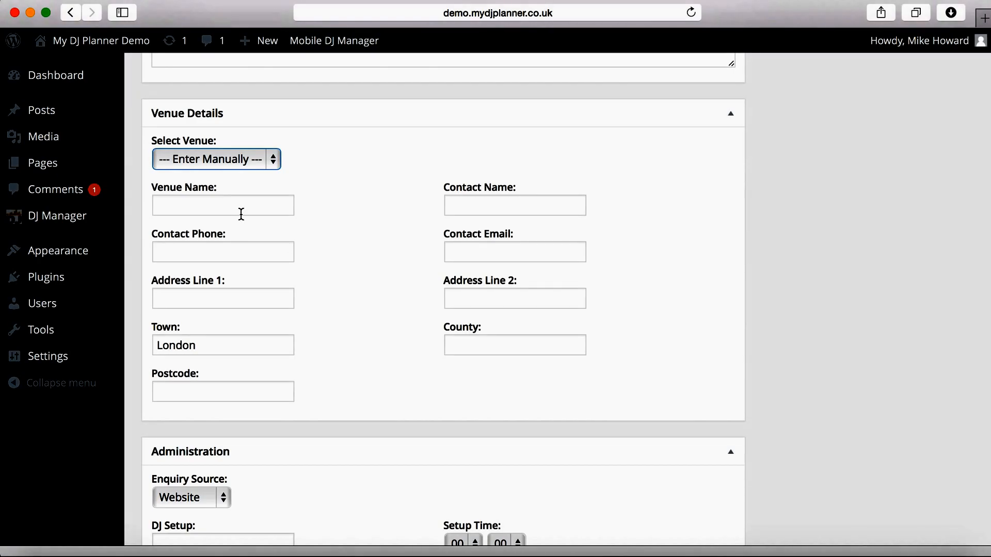
{"action": "scroll", "coordinate": [352, 237], "scroll_direction": "down", "scroll_amount": 2}
{"action": "scroll", "coordinate": [352, 237], "scroll_direction": "up", "scroll_amount": 4}
{"action": "left_click", "coordinate": [223, 391]}
{"action": "left_click", "coordinate": [367, 354]}
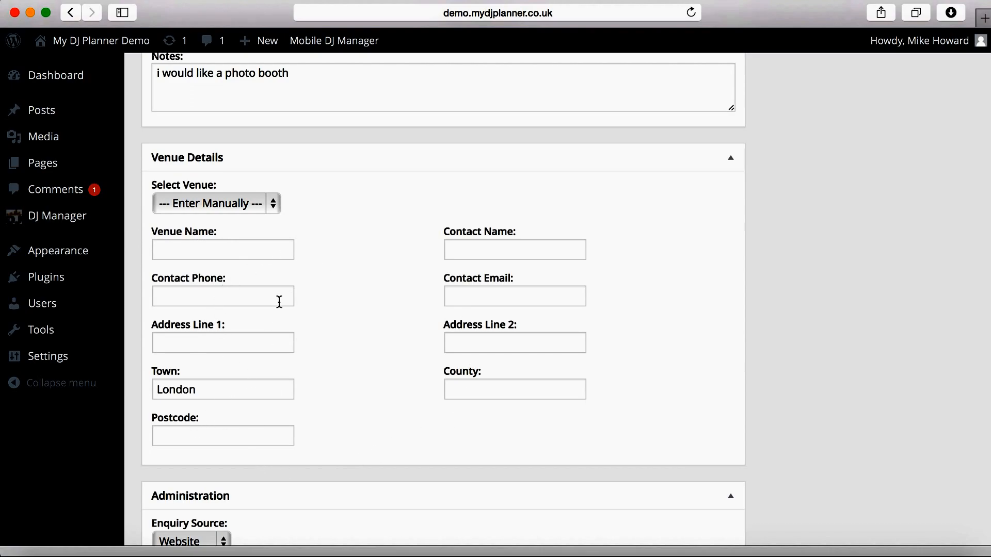
{"action": "left_click", "coordinate": [230, 249]}
{"action": "type", "text": "Spome"}
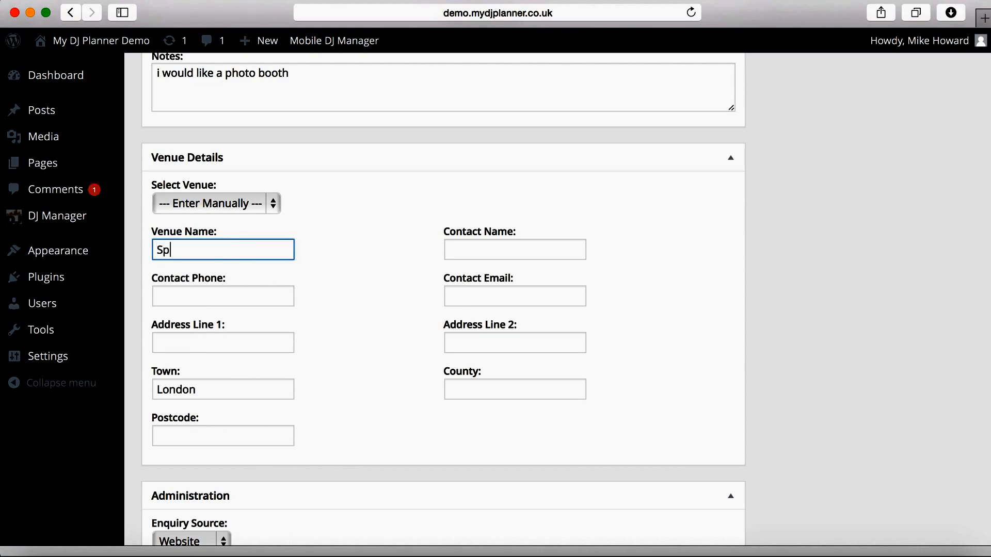
{"action": "key", "text": "BackSpace"}
{"action": "key", "text": "BackSpace"}
{"action": "key", "text": "BackSpace"}
{"action": "key", "text": "BackSpace"}
{"action": "type", "text": "ome Venue"}
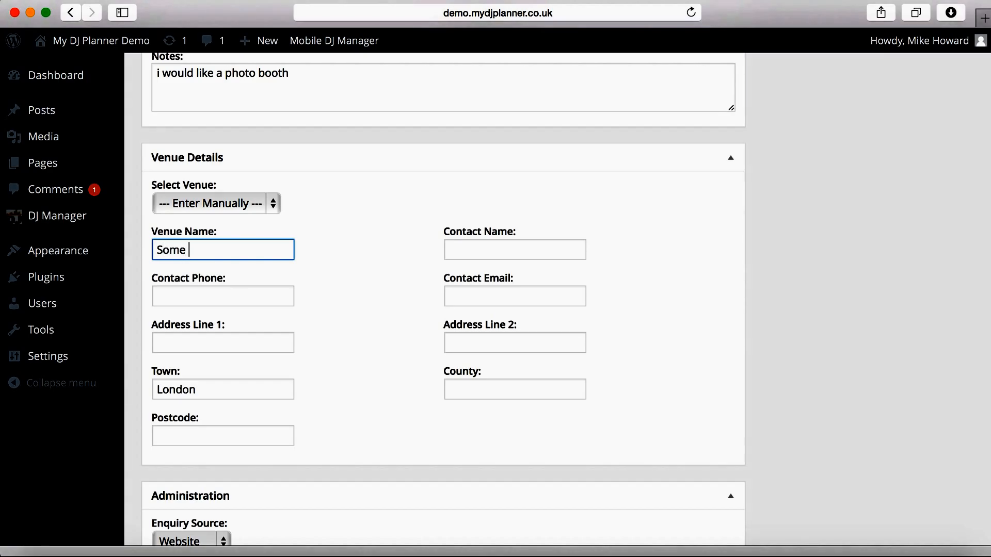
{"action": "left_click", "coordinate": [366, 330]}
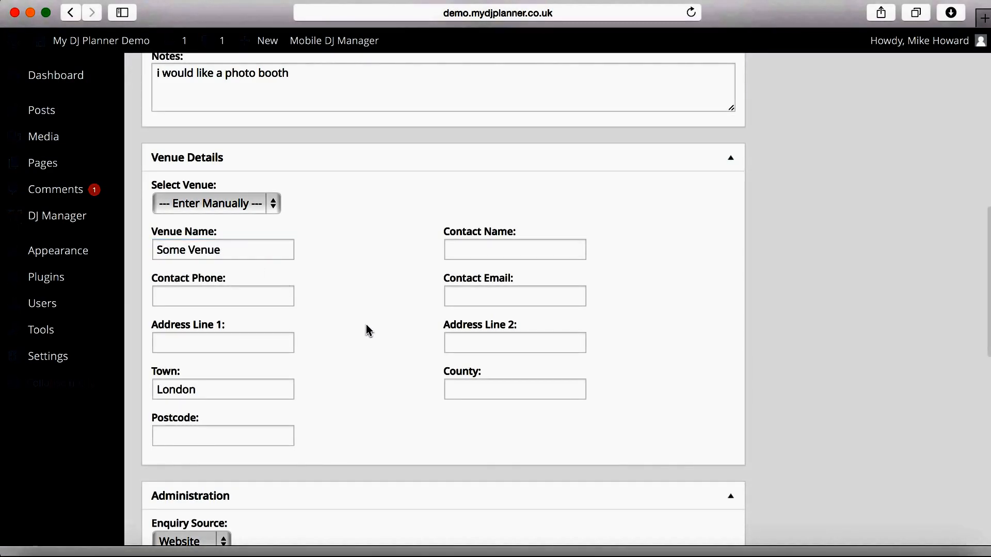
{"action": "scroll", "coordinate": [367, 329], "scroll_direction": "down", "scroll_amount": 6}
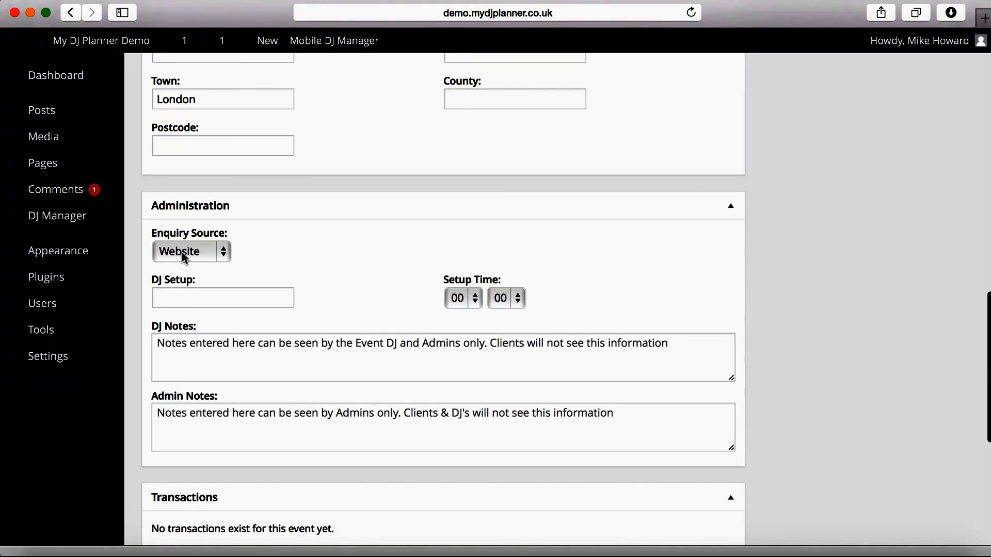
{"action": "left_click", "coordinate": [253, 303]}
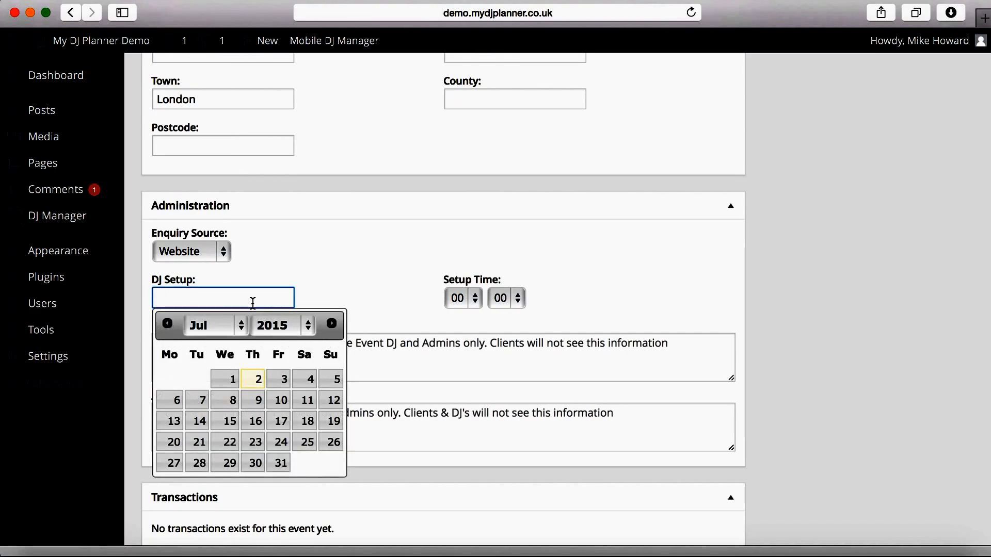
{"action": "left_click", "coordinate": [336, 243]}
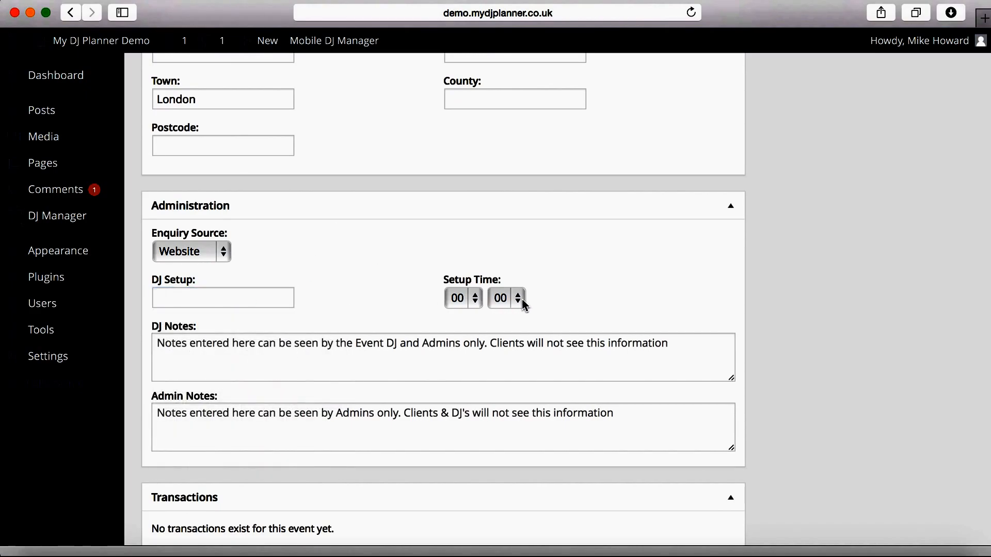
{"action": "scroll", "coordinate": [423, 265], "scroll_direction": "down", "scroll_amount": 2}
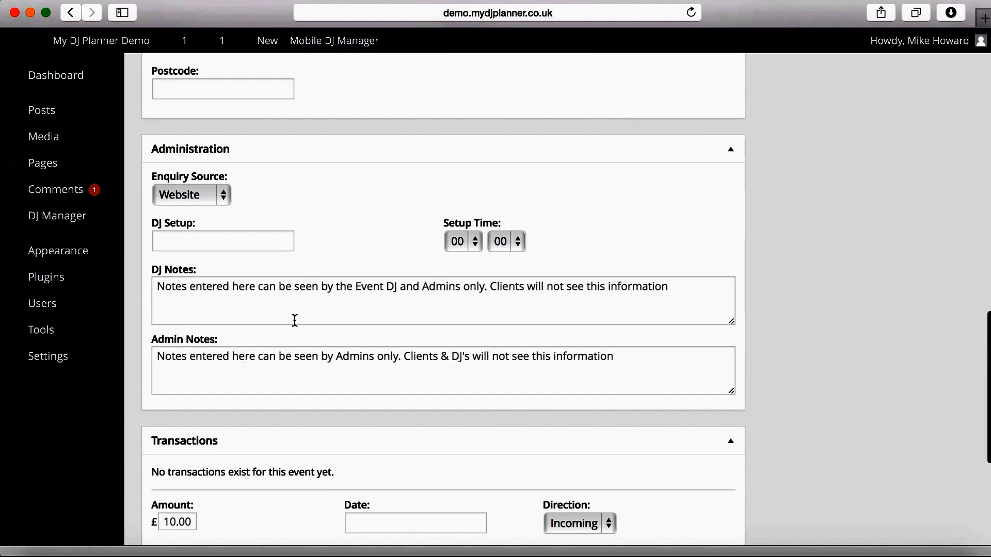
{"action": "left_click", "coordinate": [219, 292]}
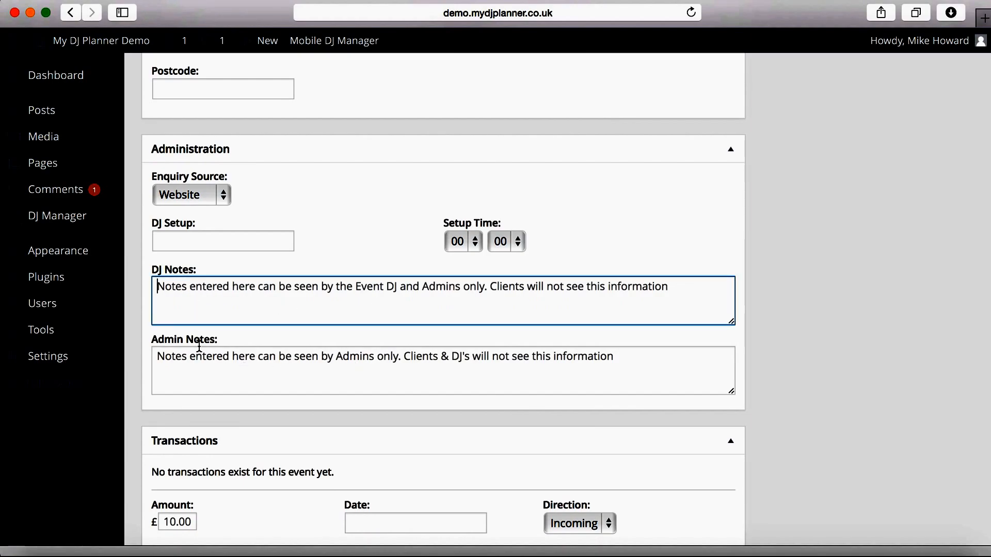
{"action": "left_click", "coordinate": [196, 365]}
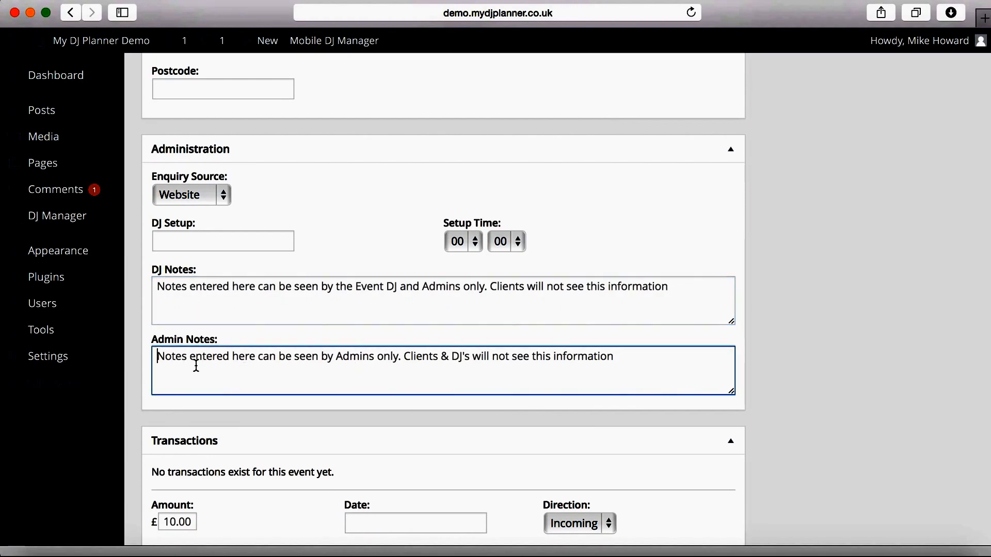
{"action": "left_click", "coordinate": [346, 241]}
{"action": "scroll", "coordinate": [346, 241], "scroll_direction": "down", "scroll_amount": 1}
{"action": "scroll", "coordinate": [346, 240], "scroll_direction": "up", "scroll_amount": 5}
{"action": "scroll", "coordinate": [345, 241], "scroll_direction": "up", "scroll_amount": 6}
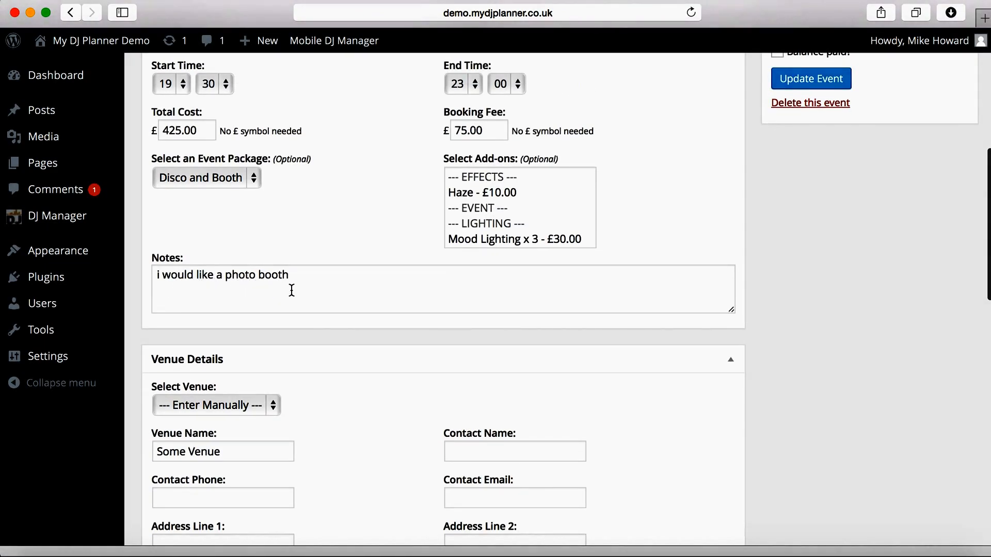
Step: Update event MDJM048 with Email Quote to Client ticked, sending the quote
{"action": "scroll", "coordinate": [379, 447], "scroll_direction": "down", "scroll_amount": 10}
{"action": "scroll", "coordinate": [381, 451], "scroll_direction": "down", "scroll_amount": 5}
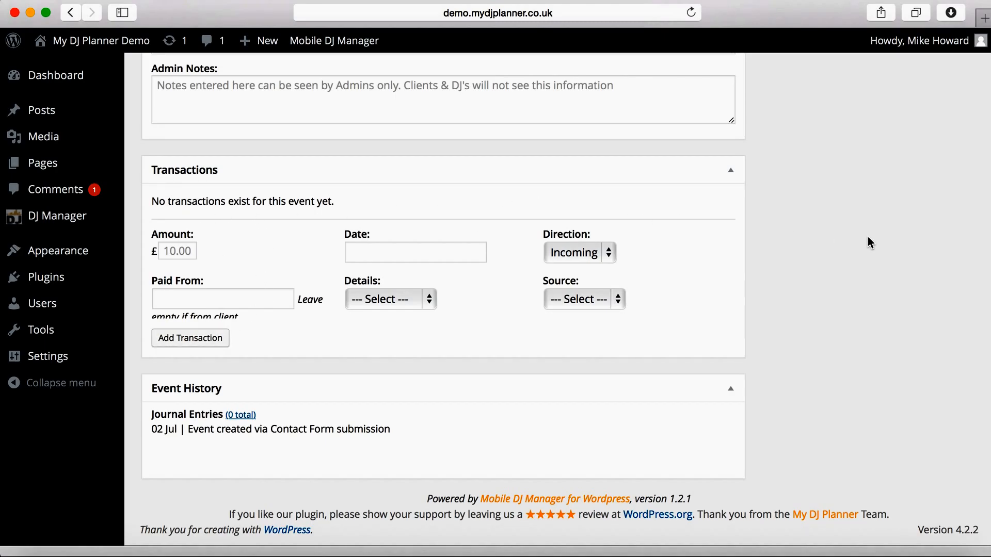
{"action": "scroll", "coordinate": [869, 242], "scroll_direction": "up", "scroll_amount": 15}
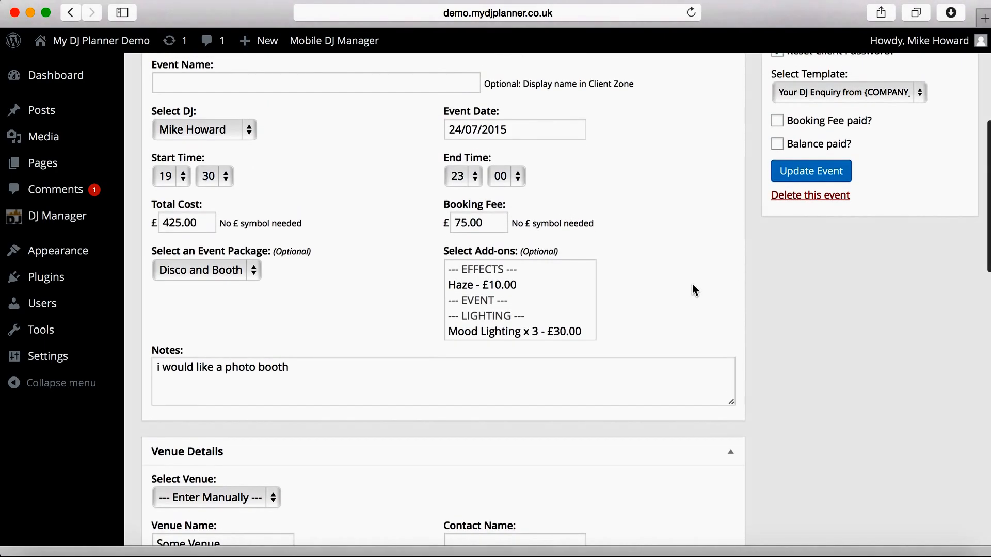
{"action": "scroll", "coordinate": [694, 289], "scroll_direction": "up", "scroll_amount": 6}
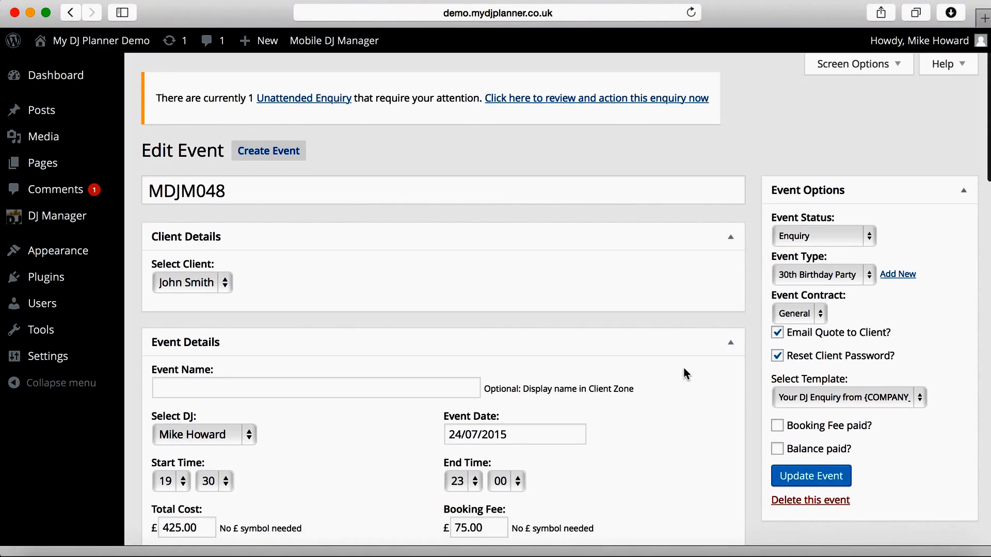
{"action": "scroll", "coordinate": [684, 372], "scroll_direction": "down", "scroll_amount": 4}
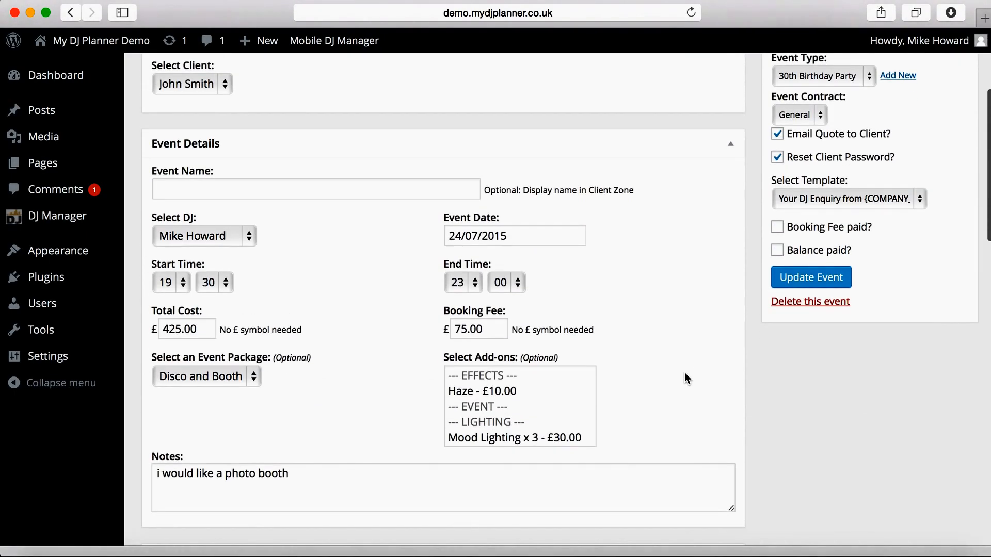
{"action": "left_click", "coordinate": [809, 278]}
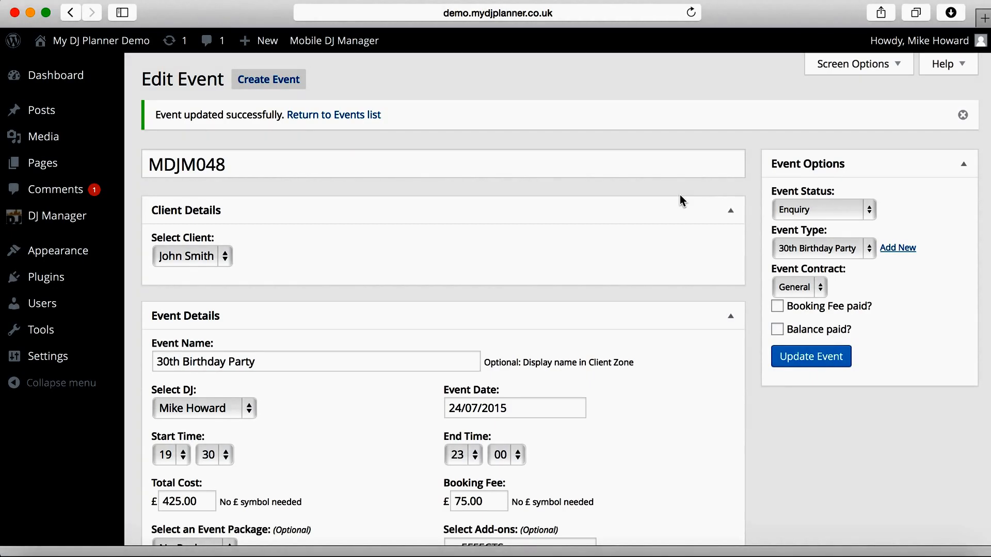
Step: Confirm Event History lists the sent quote email, then open the newly arrived copy in Mail
{"action": "scroll", "coordinate": [689, 329], "scroll_direction": "down", "scroll_amount": 15}
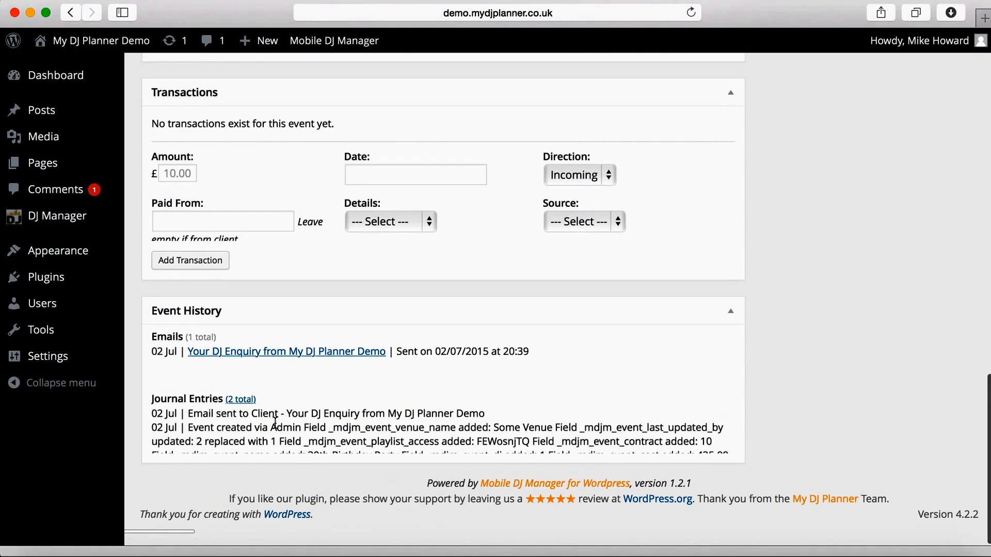
{"action": "left_click_drag", "start_coordinate": [202, 416], "coordinate": [264, 416]}
{"action": "left_click", "coordinate": [265, 417]}
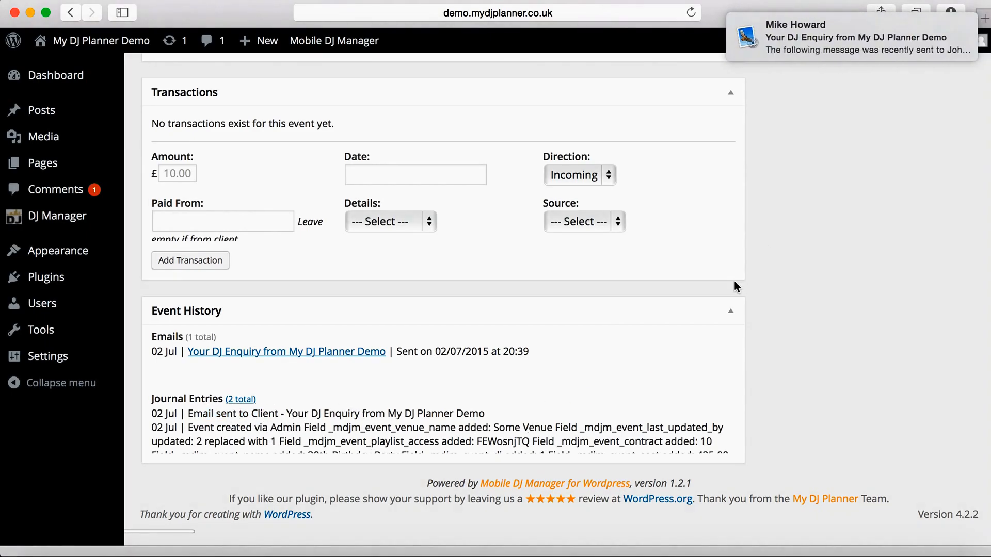
{"action": "left_click", "coordinate": [857, 52]}
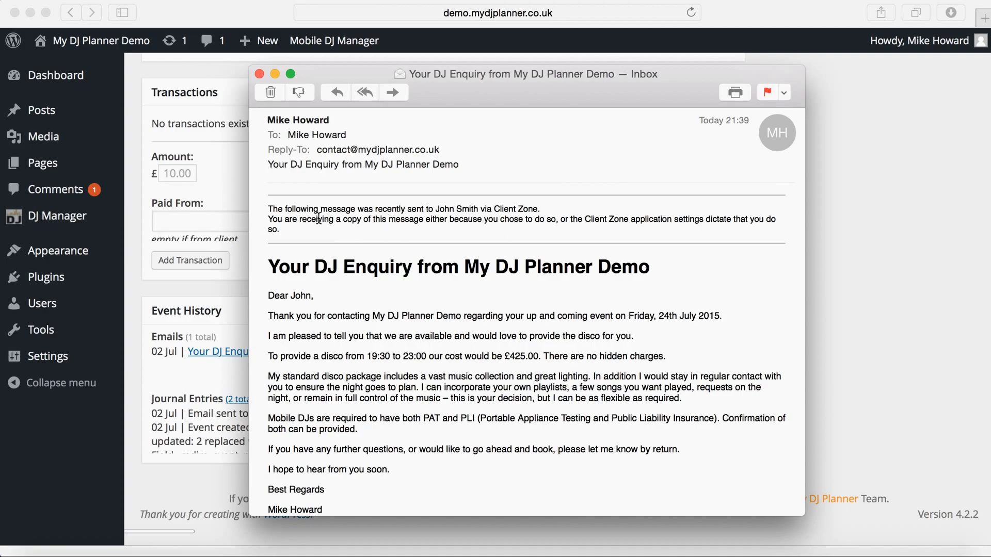
Step: Review the quote's greeting, 19:30 start, £425.00 price and Friday 24th July date, then close the email
{"action": "left_click_drag", "start_coordinate": [270, 208], "coordinate": [288, 227]}
{"action": "left_click", "coordinate": [287, 227]}
{"action": "scroll", "coordinate": [363, 327], "scroll_direction": "down", "scroll_amount": 3}
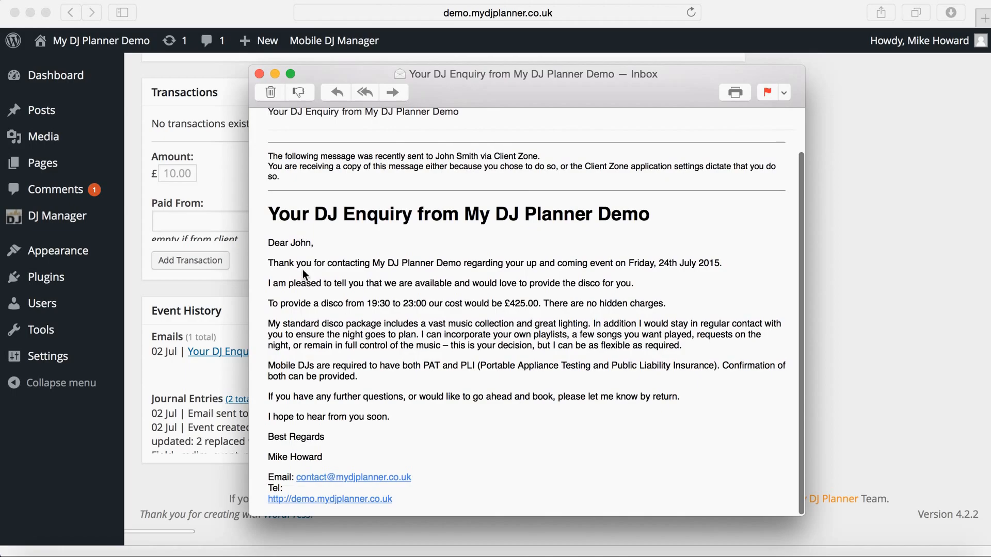
{"action": "left_click", "coordinate": [292, 242]}
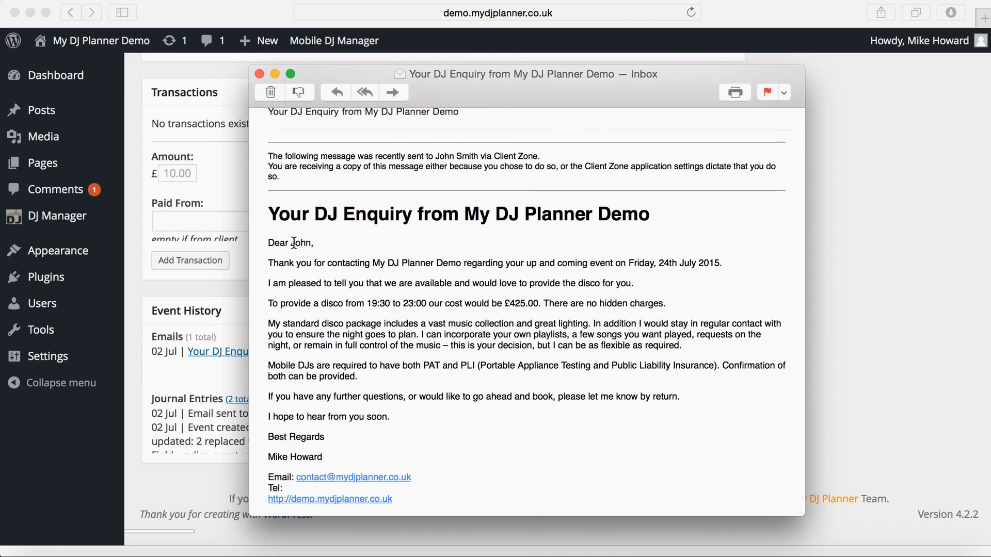
{"action": "left_click_drag", "start_coordinate": [295, 243], "coordinate": [305, 243]}
{"action": "left_click", "coordinate": [305, 243]}
{"action": "left_click", "coordinate": [387, 303]}
{"action": "left_click", "coordinate": [519, 306]}
{"action": "left_click", "coordinate": [633, 262]}
{"action": "scroll", "coordinate": [499, 356], "scroll_direction": "up", "scroll_amount": 3}
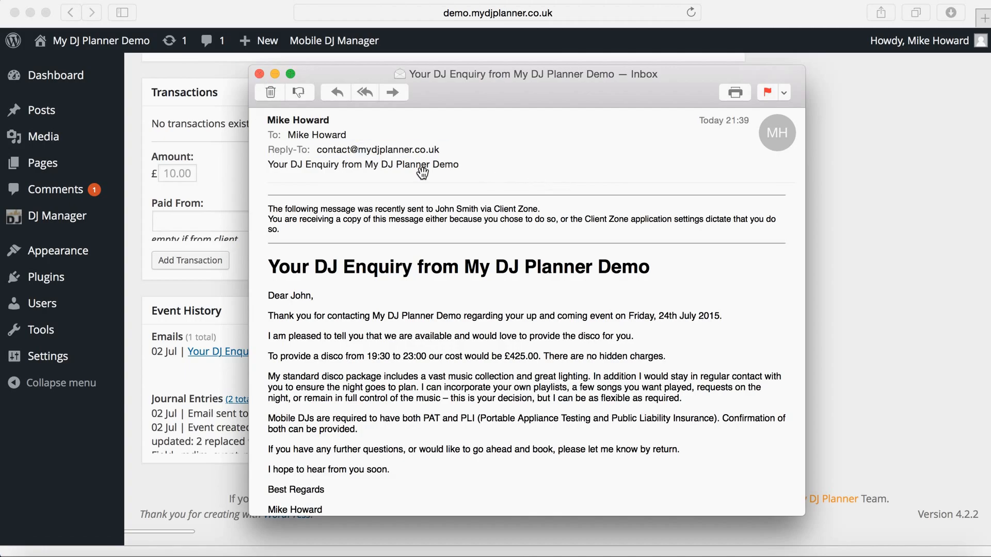
{"action": "left_click", "coordinate": [260, 74]}
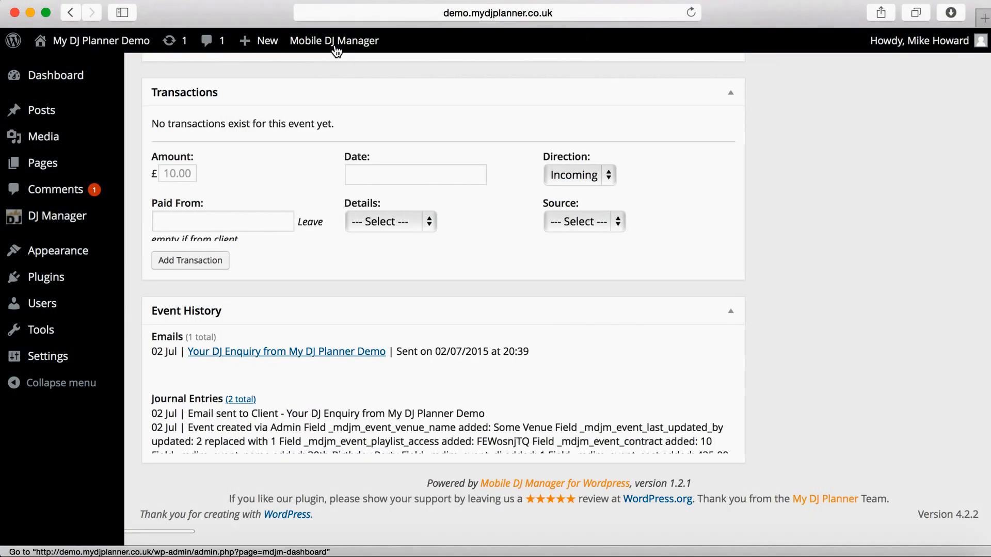
Step: Show Communication History with the quote email listed as Sent, then switch to Mail
{"action": "mouse_move", "coordinate": [336, 48]}
{"action": "mouse_move", "coordinate": [356, 170]}
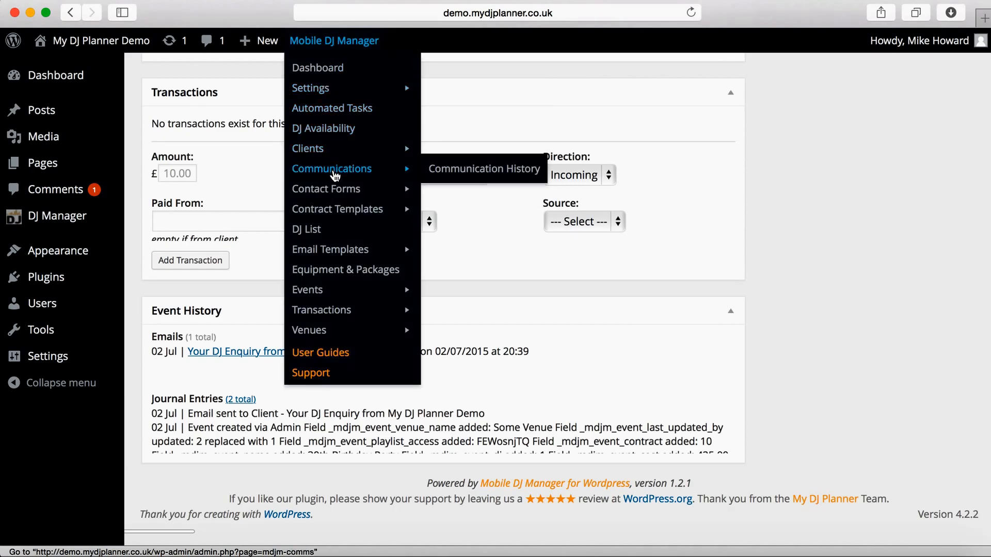
{"action": "left_click", "coordinate": [452, 173]}
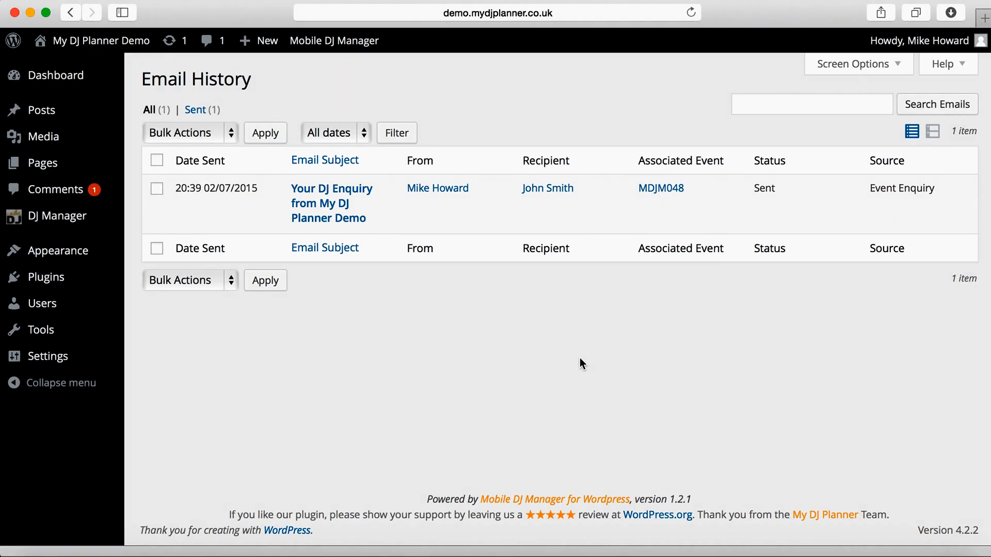
{"action": "key", "text": "super+Tab"}
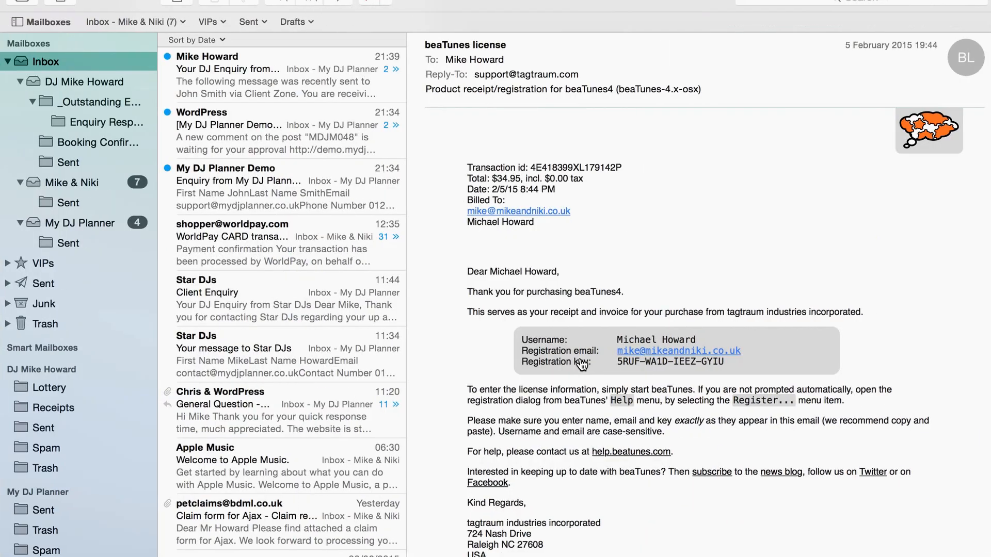
Step: Open the second copy of the quote email from the client's thread in its own window, then return to the browser
{"action": "left_click", "coordinate": [293, 95]}
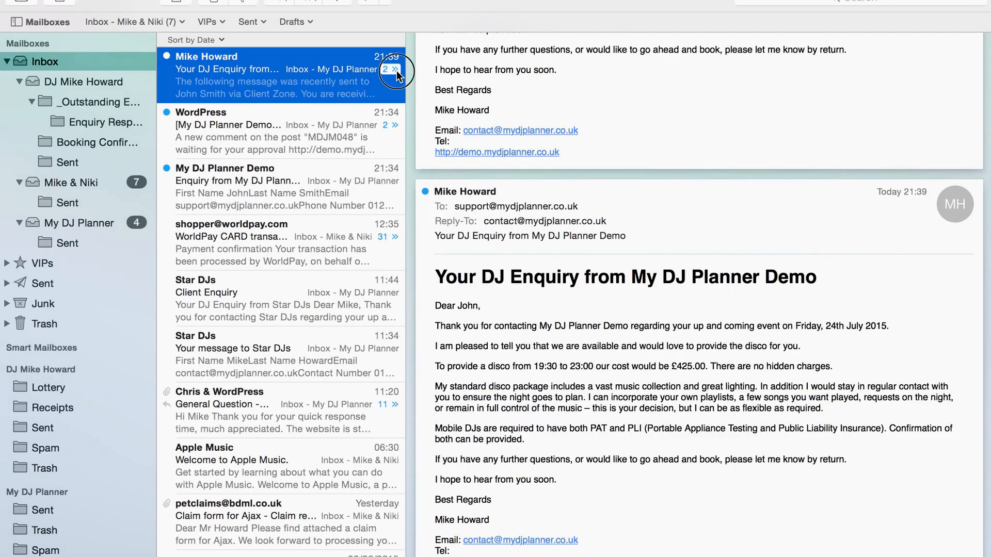
{"action": "left_click", "coordinate": [395, 69]}
{"action": "left_click", "coordinate": [316, 129]}
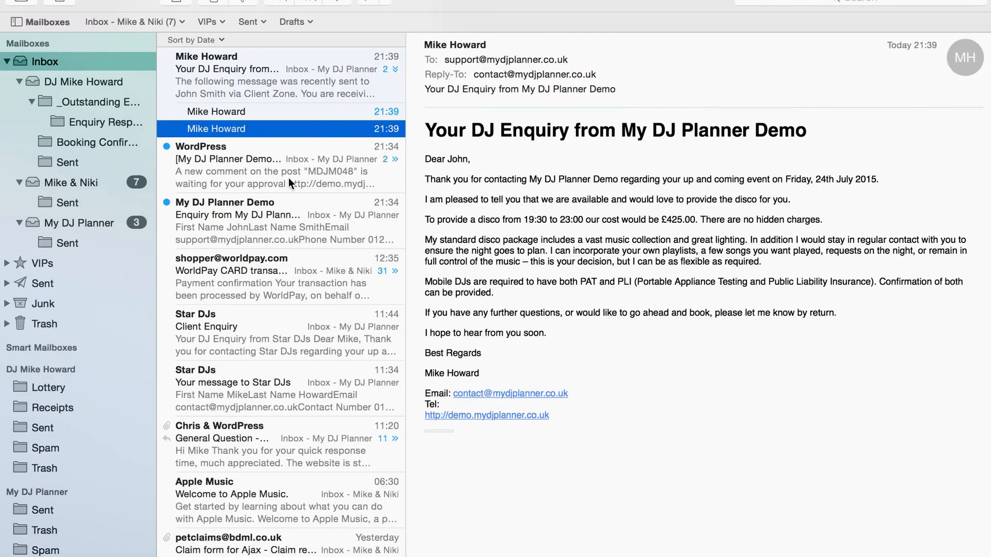
{"action": "key", "text": "super+o"}
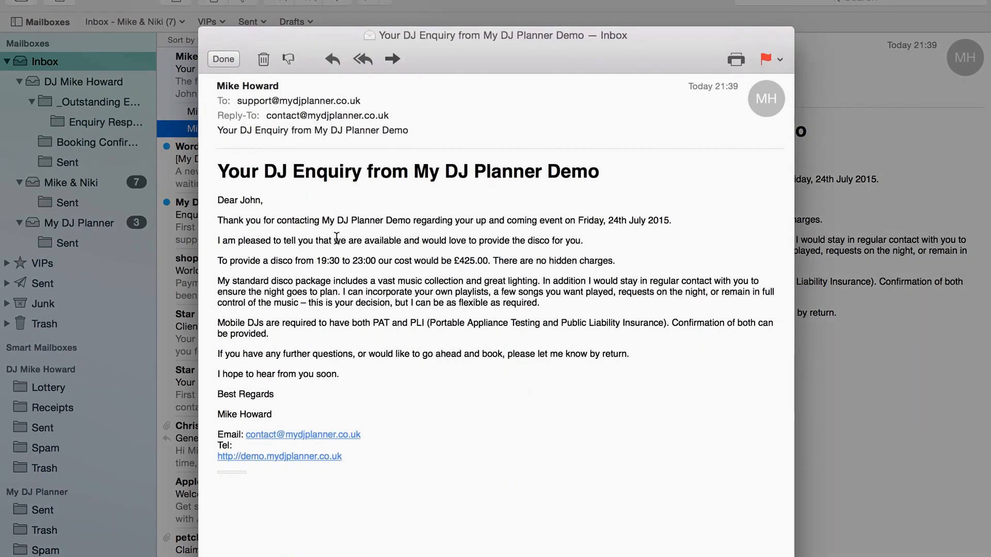
{"action": "key", "text": "super+Tab"}
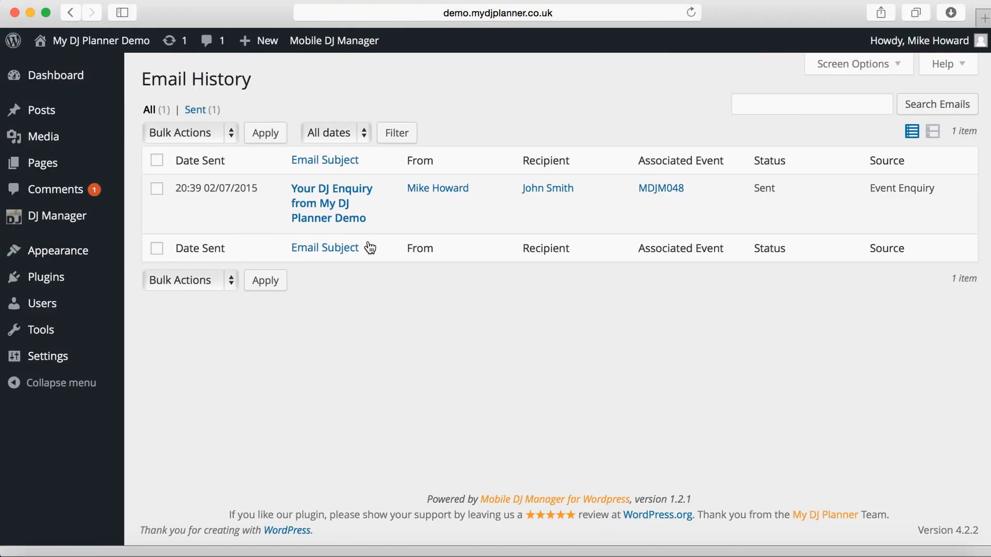
Step: Reload Communication History and confirm the quote email now reads Opened 20:40 02/07/2015
{"action": "mouse_move", "coordinate": [354, 46]}
{"action": "mouse_move", "coordinate": [353, 168]}
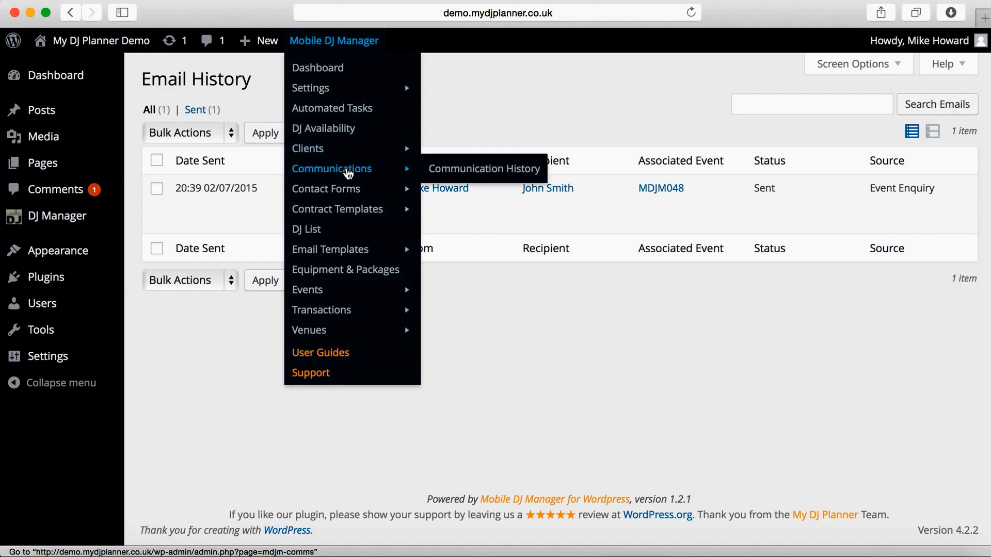
{"action": "left_click", "coordinate": [460, 172]}
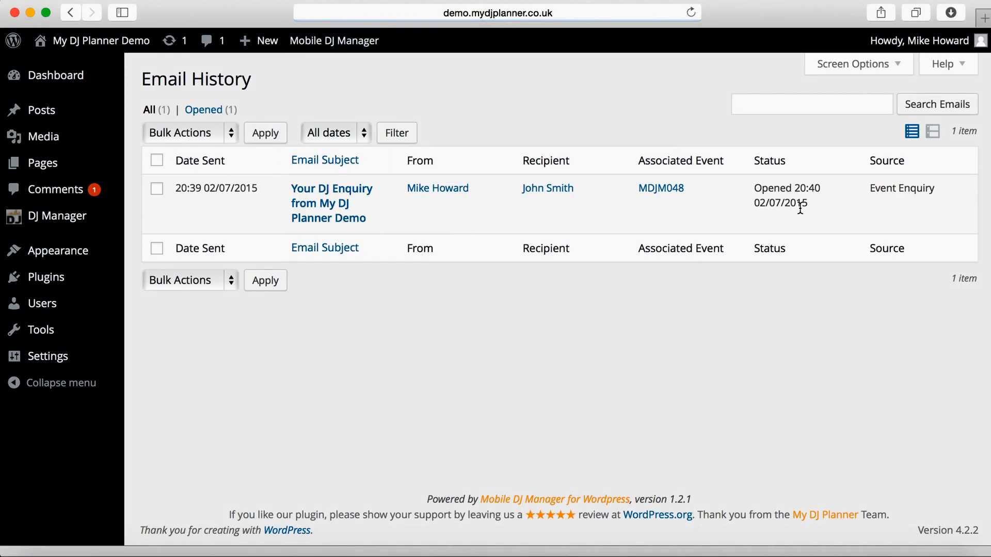
{"action": "left_click_drag", "start_coordinate": [769, 189], "coordinate": [812, 208]}
{"action": "left_click", "coordinate": [812, 208]}
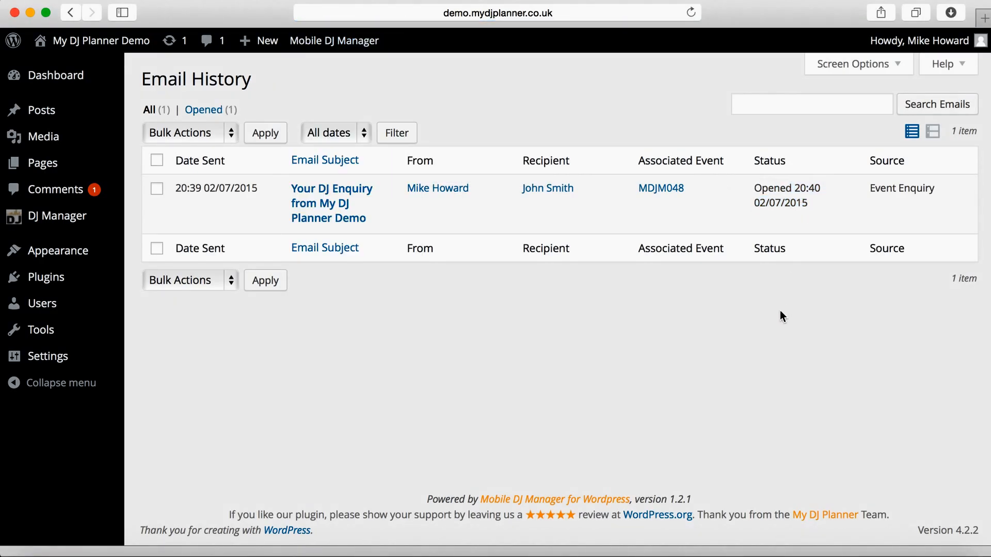